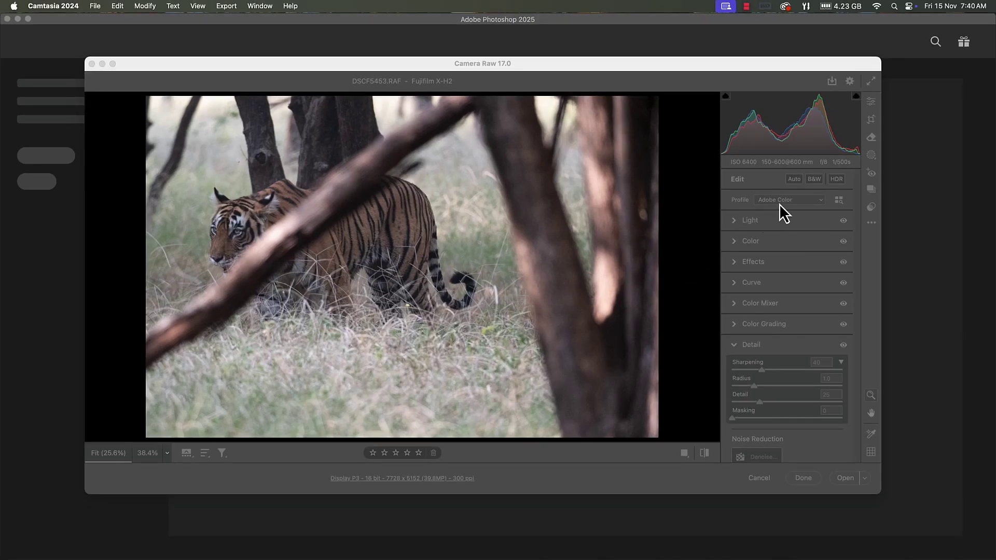
Bring the Camera Raw window showing DSCF5453.RAF to the front
{"action": "left_click", "coordinate": [683, 217]}
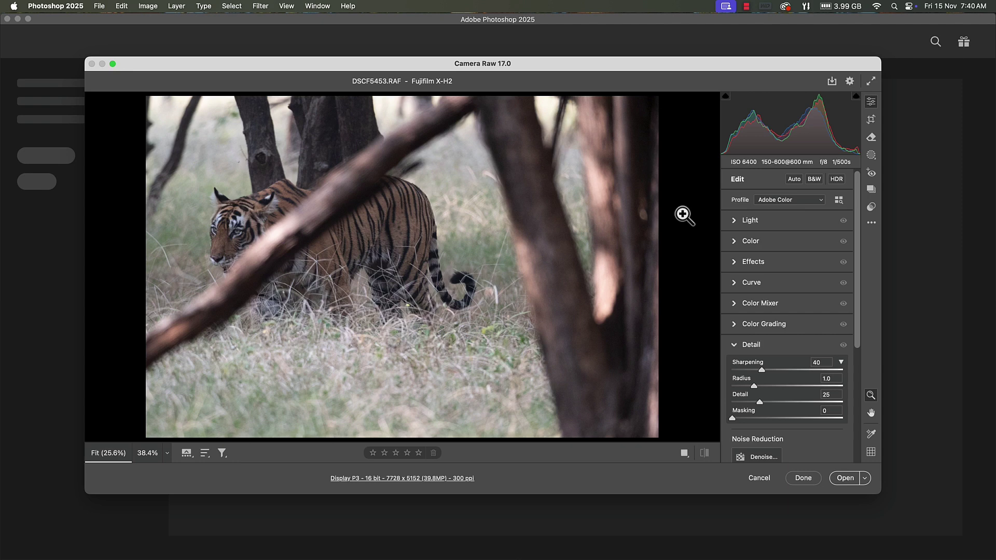
Crop in from the lower- and upper-right corners to 5050 x 3367 around the tiger
{"action": "left_click", "coordinate": [870, 122]}
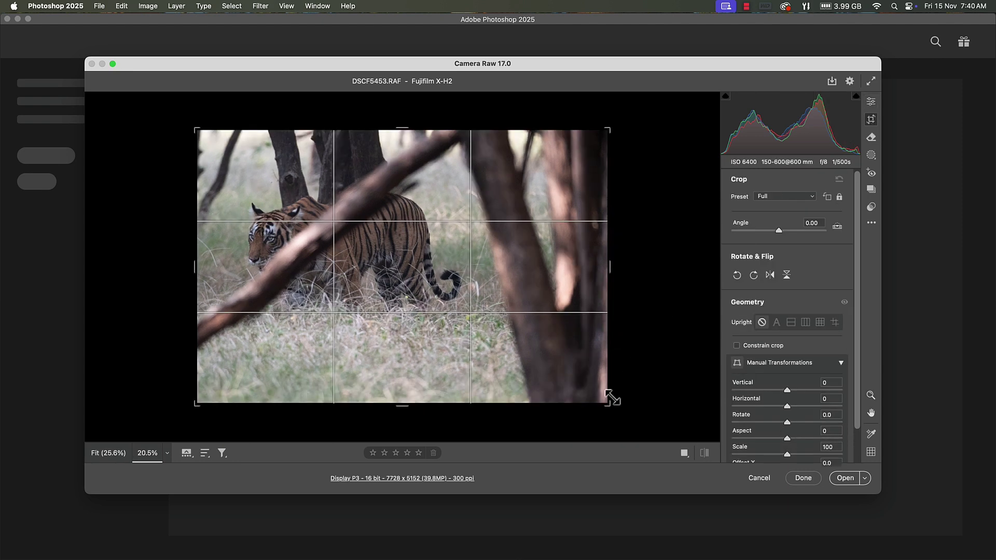
{"action": "left_click_drag", "start_coordinate": [607, 404], "coordinate": [559, 388]}
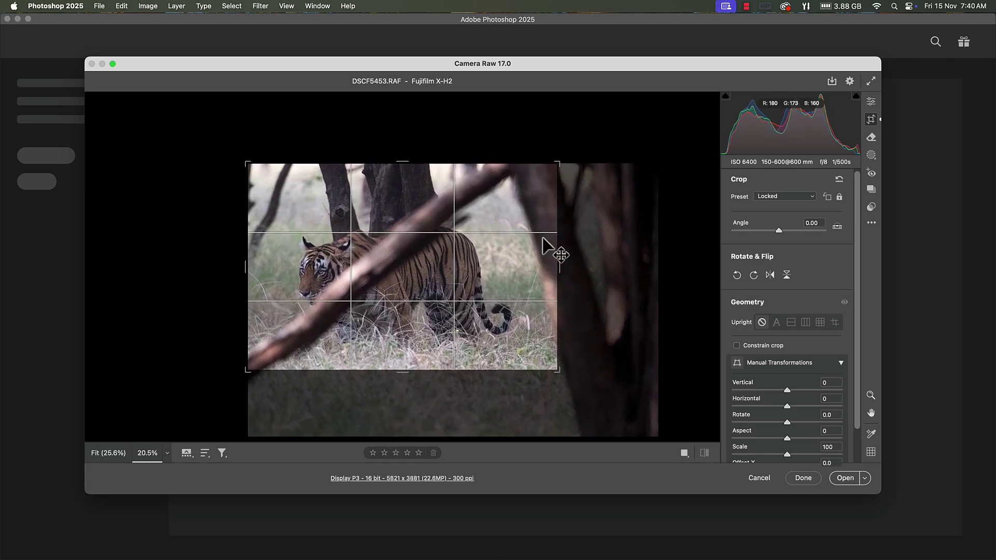
{"action": "left_click_drag", "start_coordinate": [558, 166], "coordinate": [539, 172]}
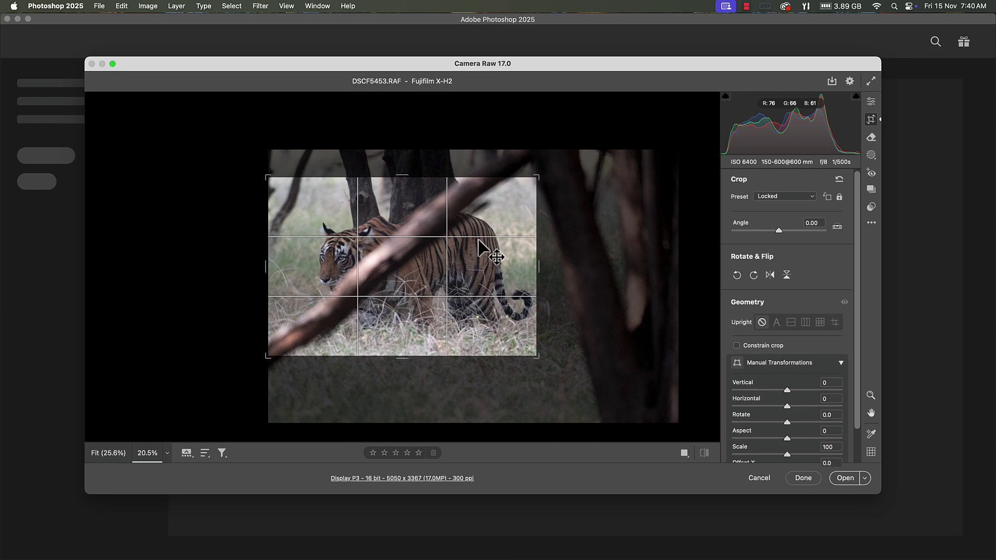
{"action": "key", "text": "Return"}
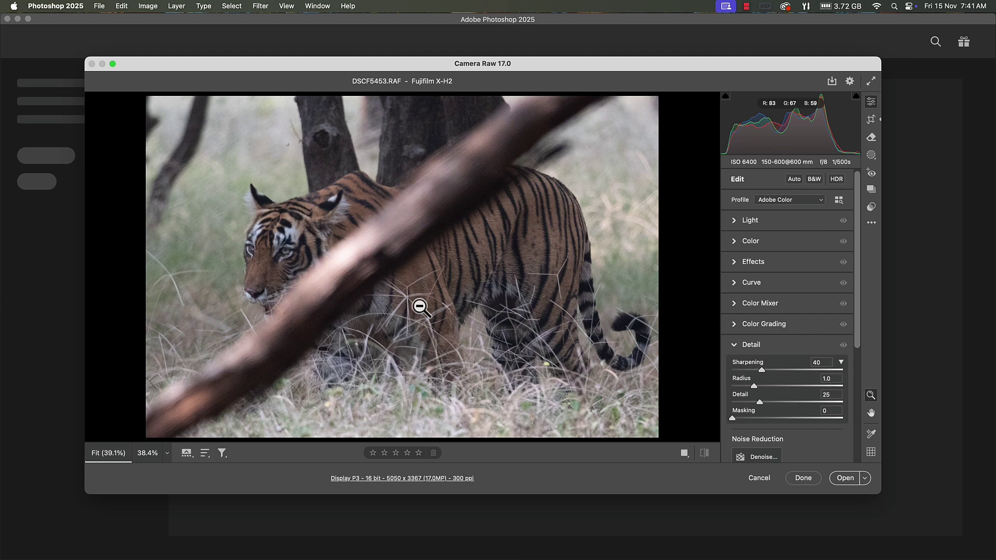
Apply Auto tone, then set Highlights to -83 and Shadows to +88 in the Light panel
{"action": "left_click", "coordinate": [794, 179]}
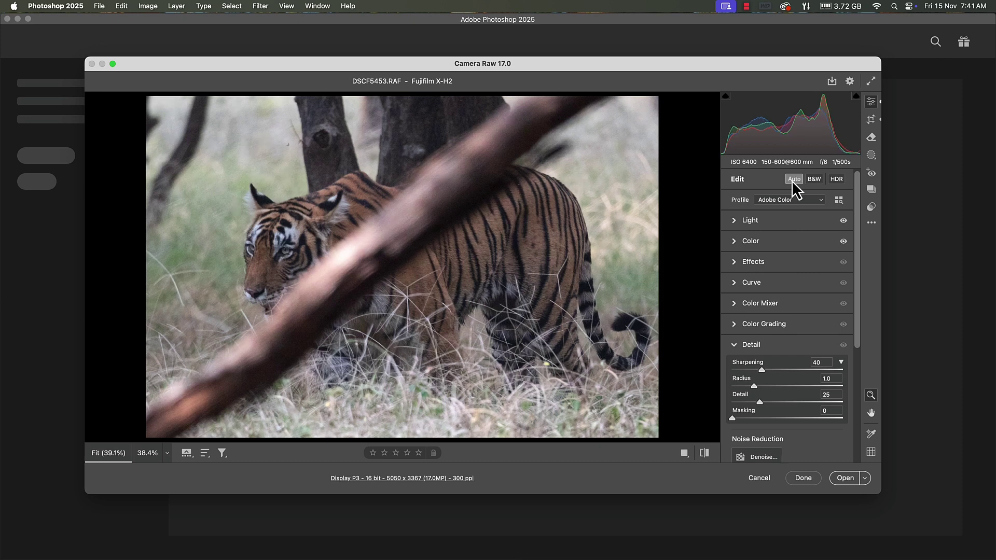
{"action": "left_click", "coordinate": [733, 220]}
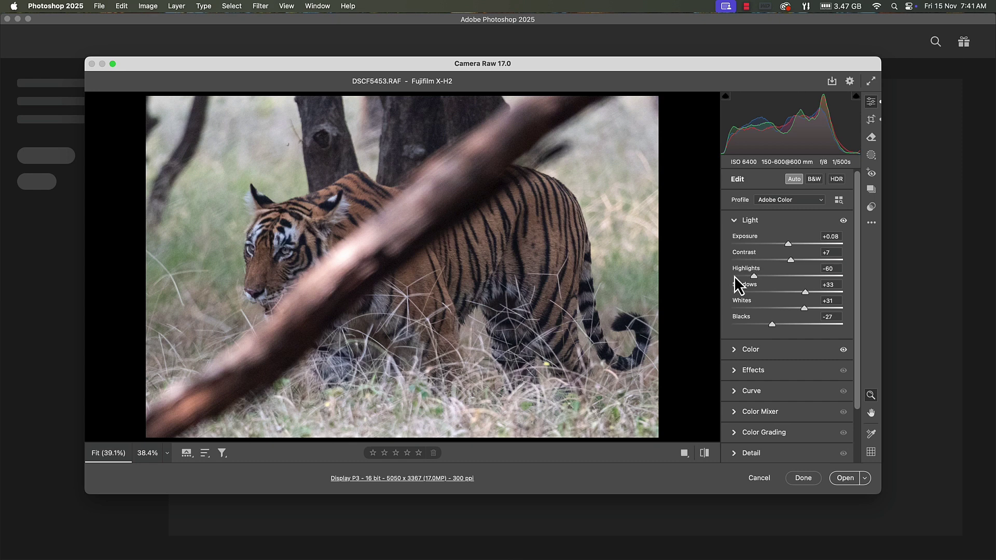
{"action": "left_click_drag", "start_coordinate": [758, 279], "coordinate": [743, 279]}
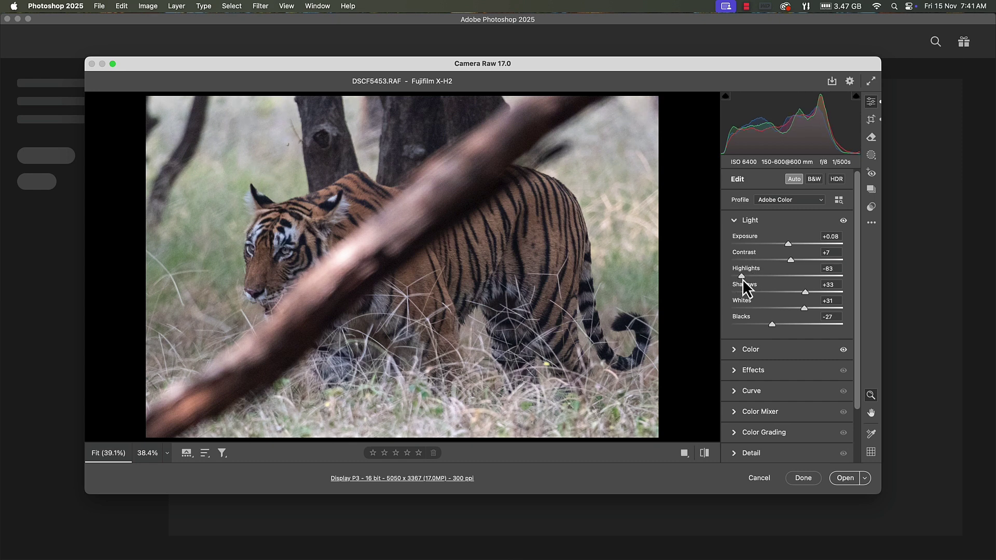
{"action": "left_click_drag", "start_coordinate": [805, 293], "coordinate": [836, 294]}
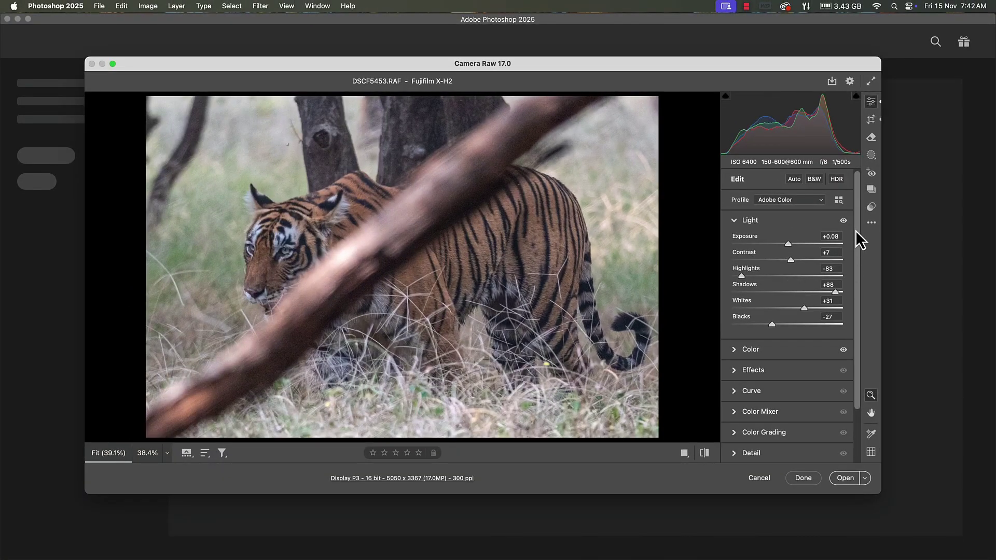
Run AI Denoise at amount 21 from the Detail panel, creating DSCF5453-Enhanced-NR.dng
{"action": "left_click_drag", "start_coordinate": [857, 228], "coordinate": [854, 323]}
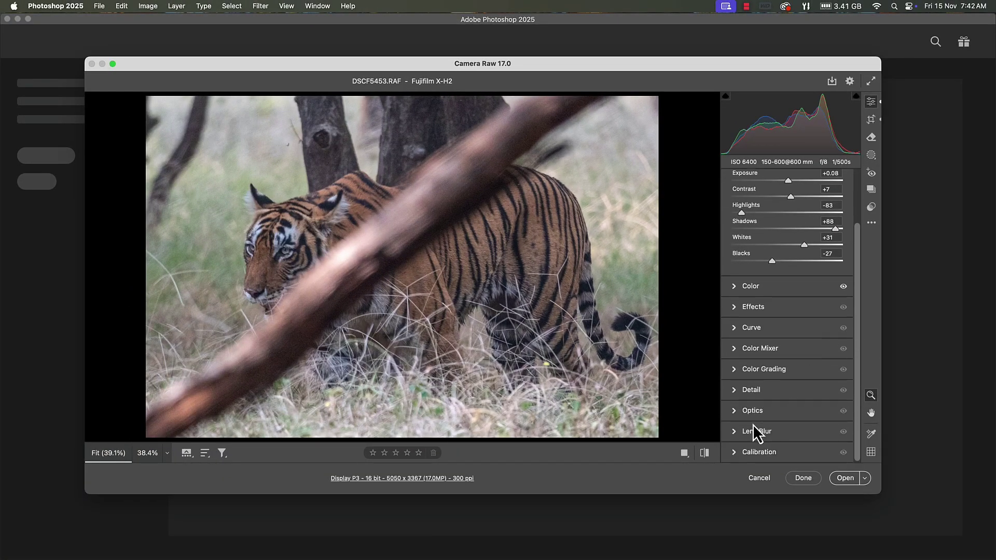
{"action": "left_click", "coordinate": [733, 390]}
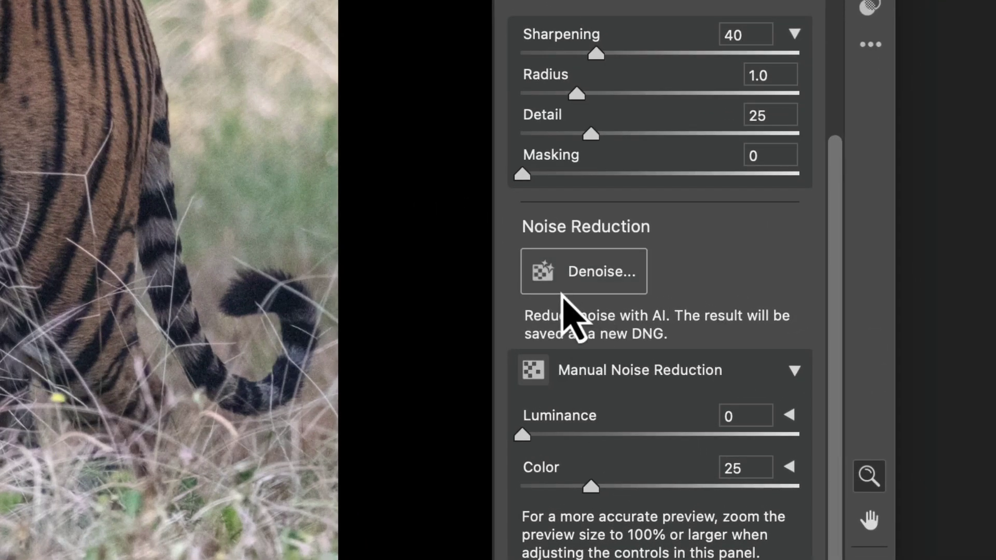
{"action": "left_click", "coordinate": [574, 286]}
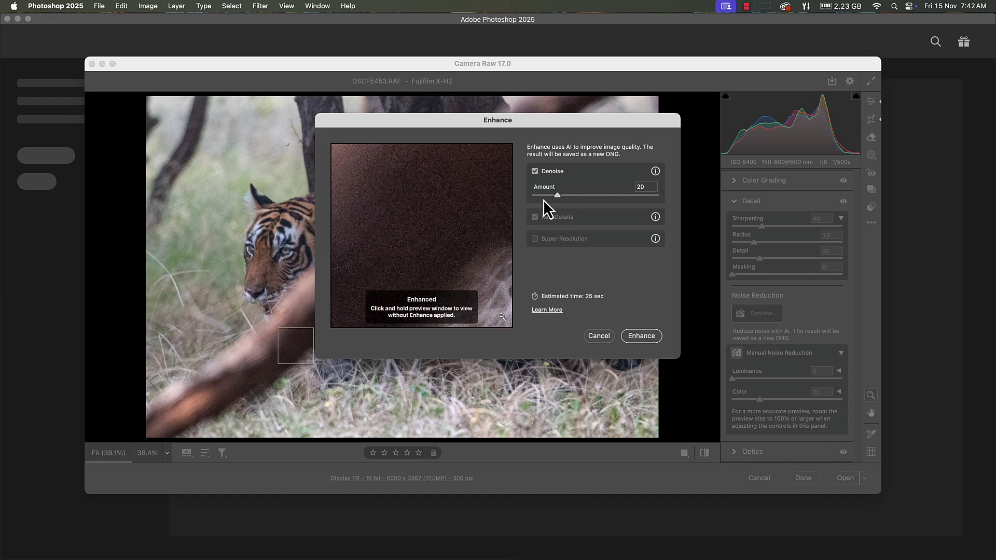
{"action": "left_click_drag", "start_coordinate": [558, 196], "coordinate": [560, 196]}
{"action": "left_click", "coordinate": [641, 336]}
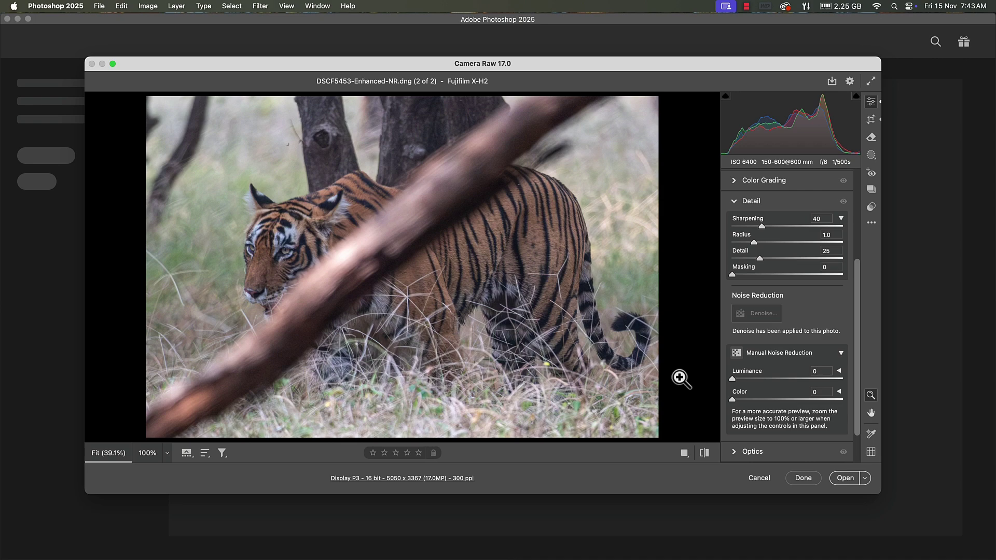
Open the denoised photo in Photoshop and lasso around the diagonal branch crossing the tiger
{"action": "left_click", "coordinate": [841, 478]}
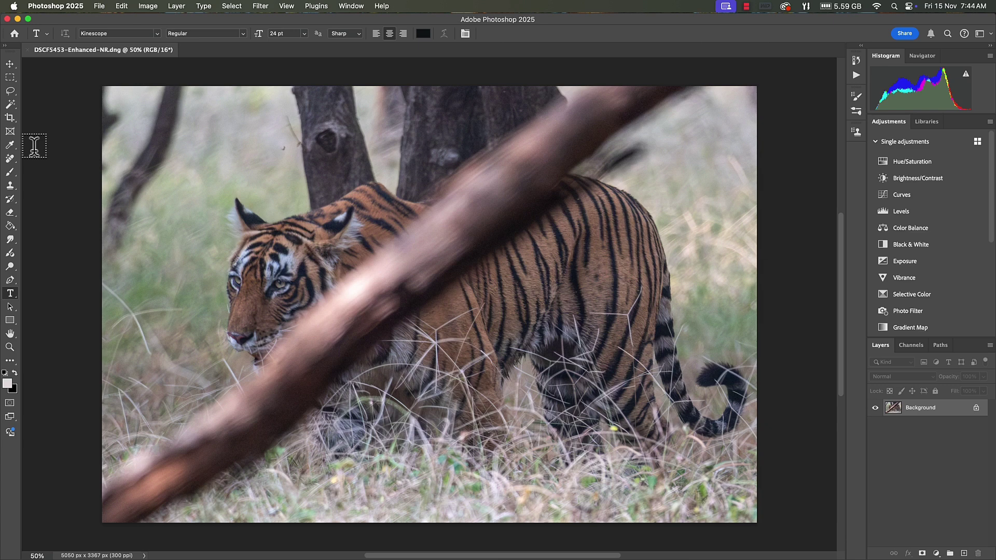
{"action": "left_click", "coordinate": [11, 92]}
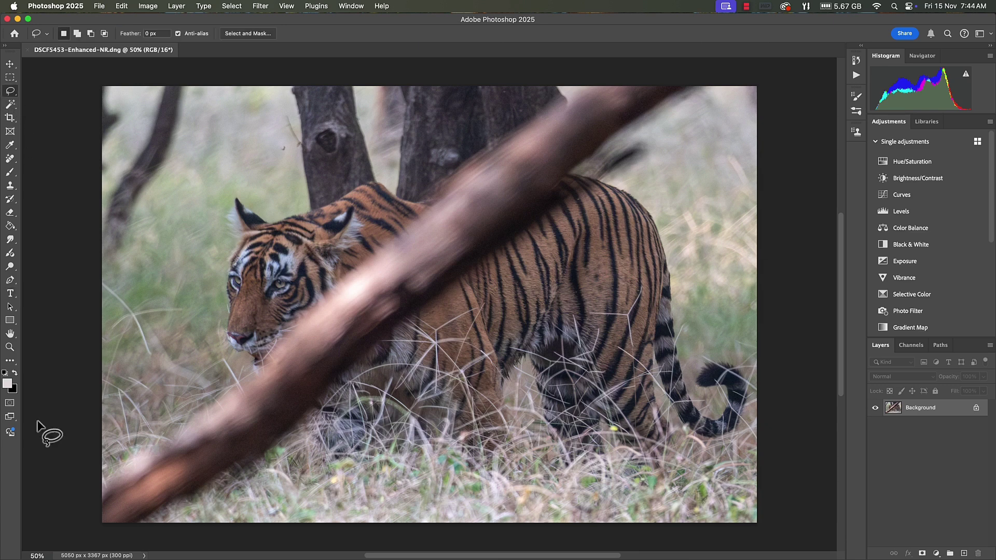
{"action": "mouse_move", "coordinate": [98, 484]}
{"action": "left_mouse_down"}
{"action": "mouse_move", "coordinate": [159, 429]}
{"action": "mouse_move", "coordinate": [229, 394]}
{"action": "mouse_move", "coordinate": [349, 258]}
{"action": "mouse_move", "coordinate": [537, 106]}
{"action": "mouse_move", "coordinate": [553, 108]}
{"action": "mouse_move", "coordinate": [573, 90]}
{"action": "mouse_move", "coordinate": [690, 83]}
{"action": "mouse_move", "coordinate": [699, 91]}
{"action": "mouse_move", "coordinate": [692, 118]}
{"action": "mouse_move", "coordinate": [652, 167]}
{"action": "mouse_move", "coordinate": [541, 225]}
{"action": "mouse_move", "coordinate": [378, 356]}
{"action": "mouse_move", "coordinate": [270, 466]}
{"action": "mouse_move", "coordinate": [184, 519]}
{"action": "mouse_move", "coordinate": [129, 543]}
{"action": "mouse_move", "coordinate": [87, 546]}
{"action": "mouse_move", "coordinate": [75, 478]}
{"action": "left_mouse_up"}
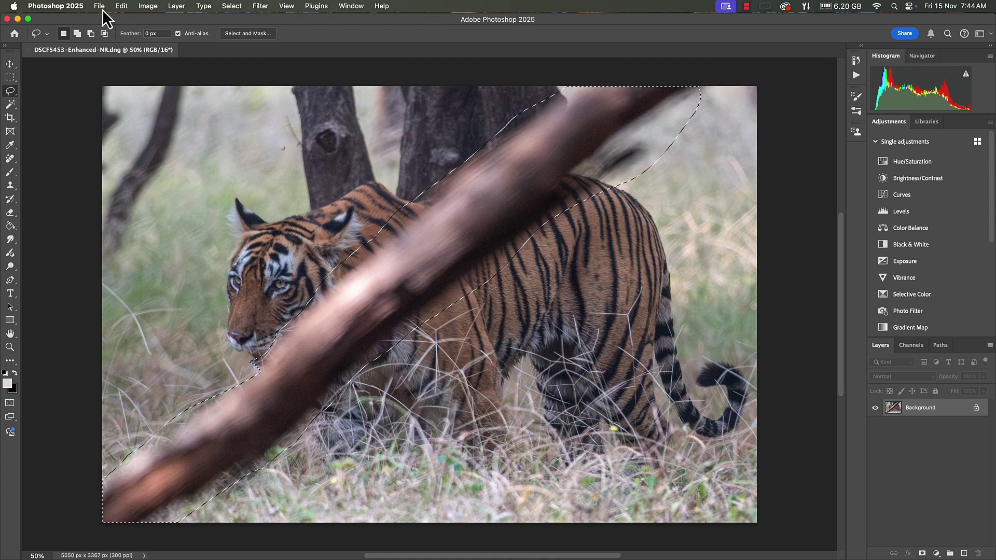
Erase the selected branch with an empty-prompt Generative Fill from the Edit menu
{"action": "left_click", "coordinate": [122, 6]}
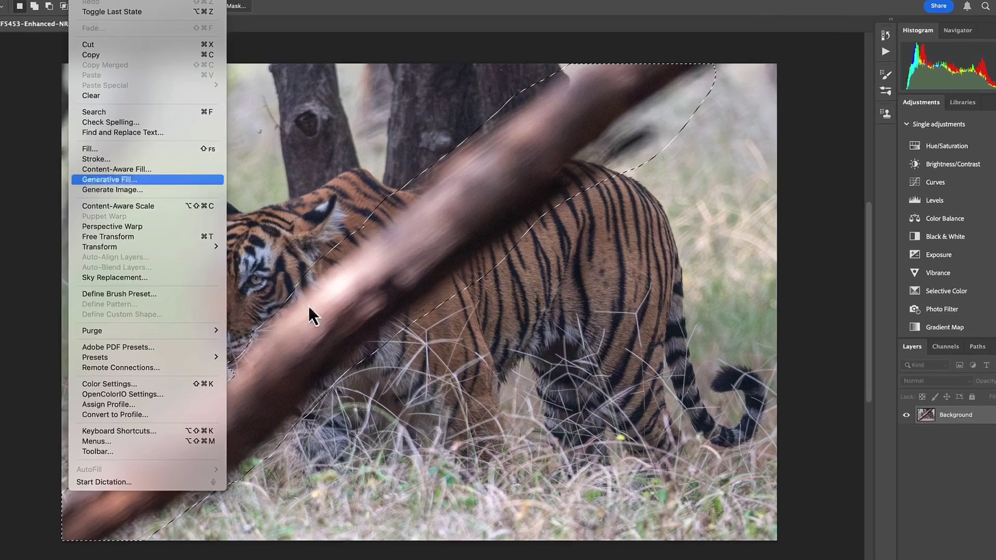
{"action": "left_click", "coordinate": [141, 194]}
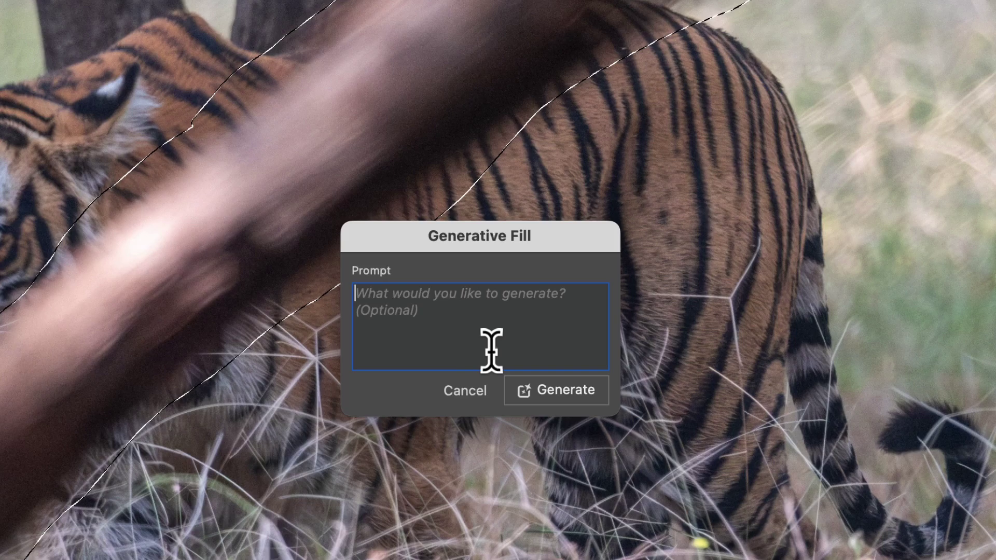
{"action": "left_click", "coordinate": [550, 396]}
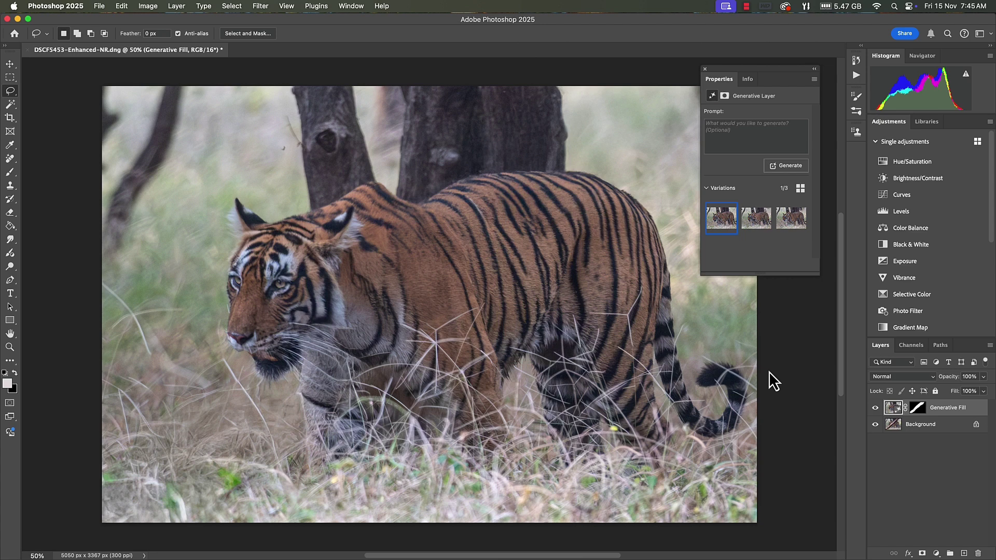
{"action": "left_click", "coordinate": [705, 69]}
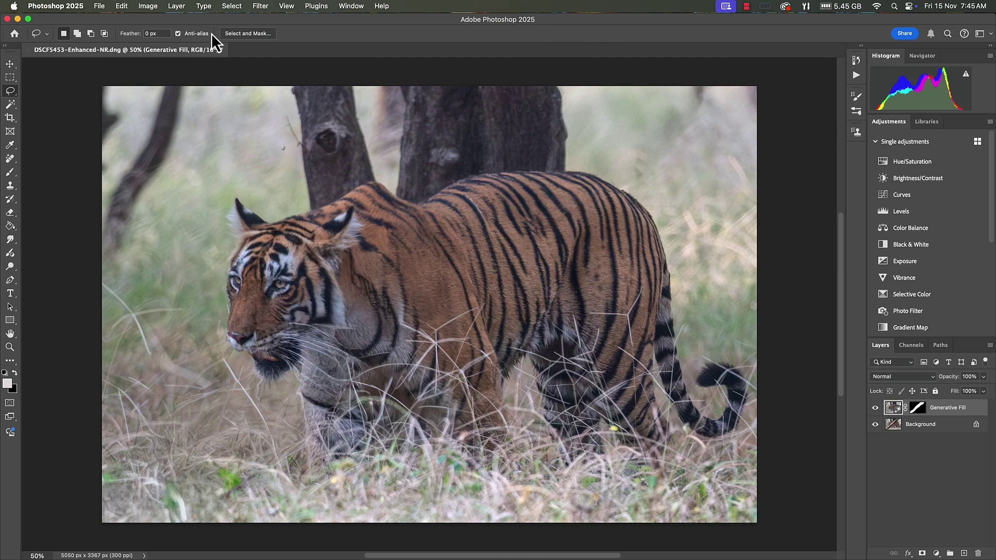
{"action": "left_click", "coordinate": [176, 5]}
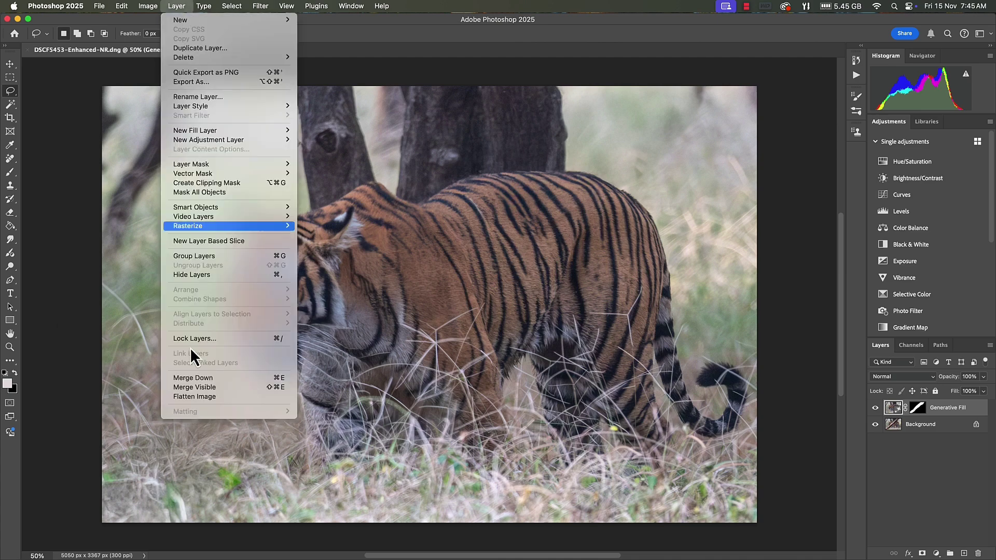
{"action": "left_click", "coordinate": [193, 396]}
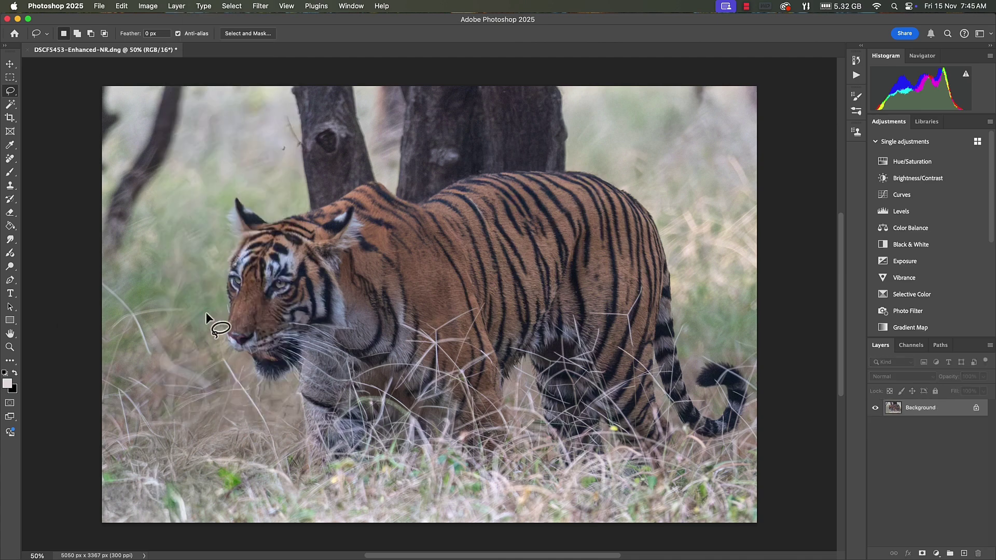
{"action": "left_click", "coordinate": [148, 6]}
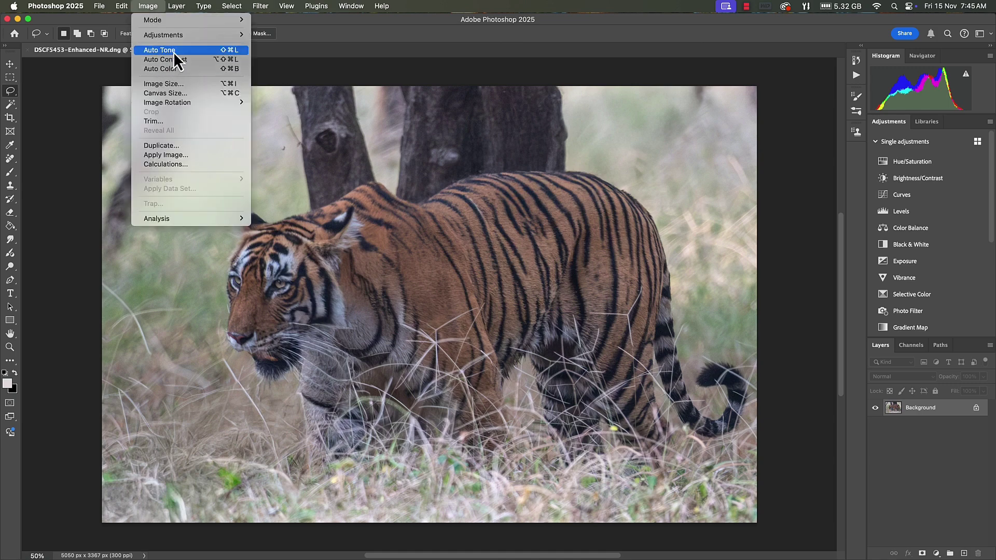
{"action": "left_click", "coordinate": [163, 83]}
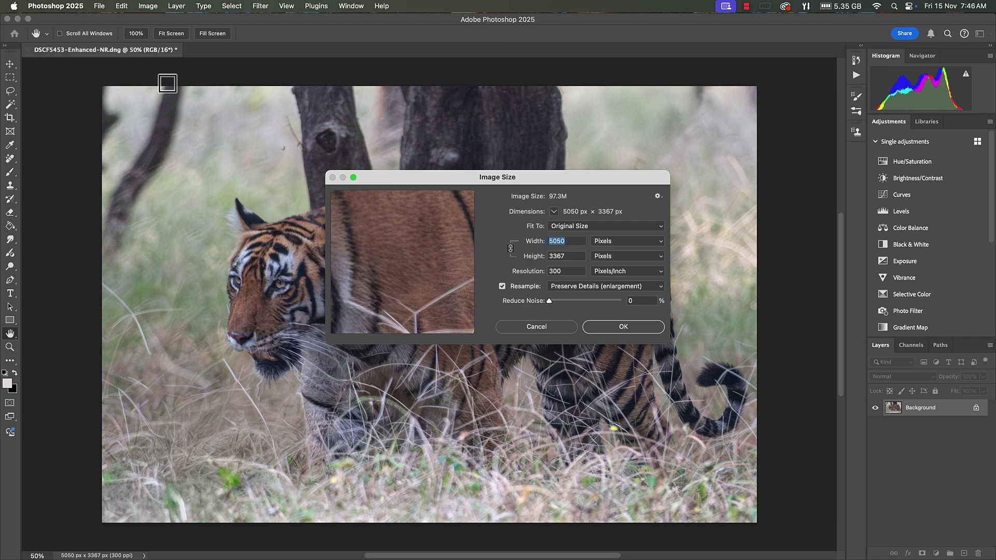
{"action": "type", "text": "3840"}
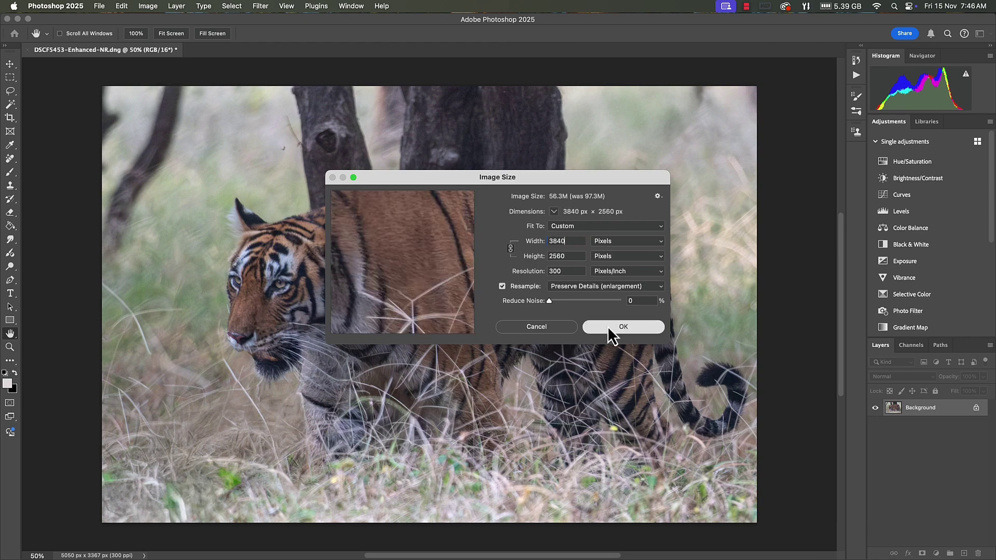
{"action": "left_click", "coordinate": [608, 326]}
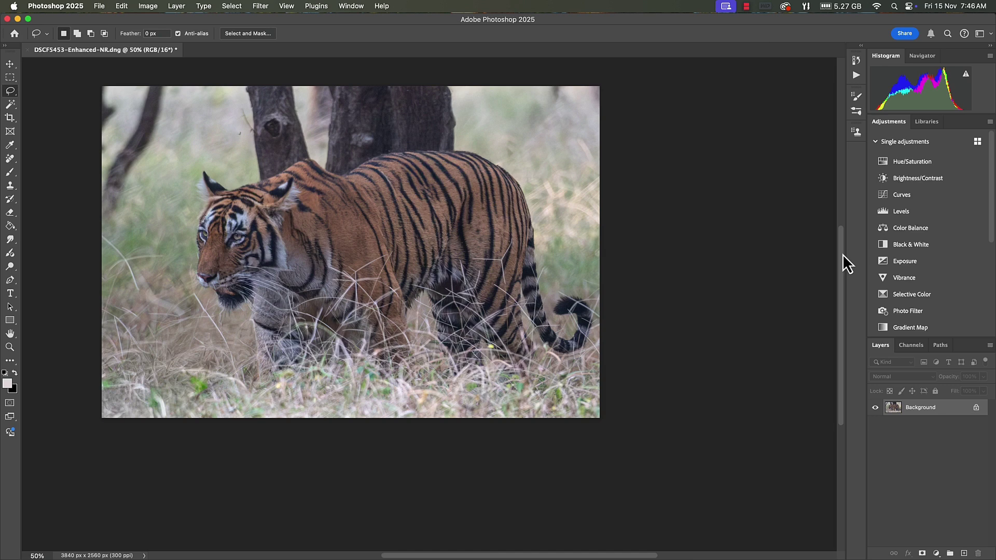
Drag the crop frame out past the photo's top, left and bottom to 4535 x 3023 px
{"action": "left_click_drag", "start_coordinate": [841, 250], "coordinate": [840, 244]}
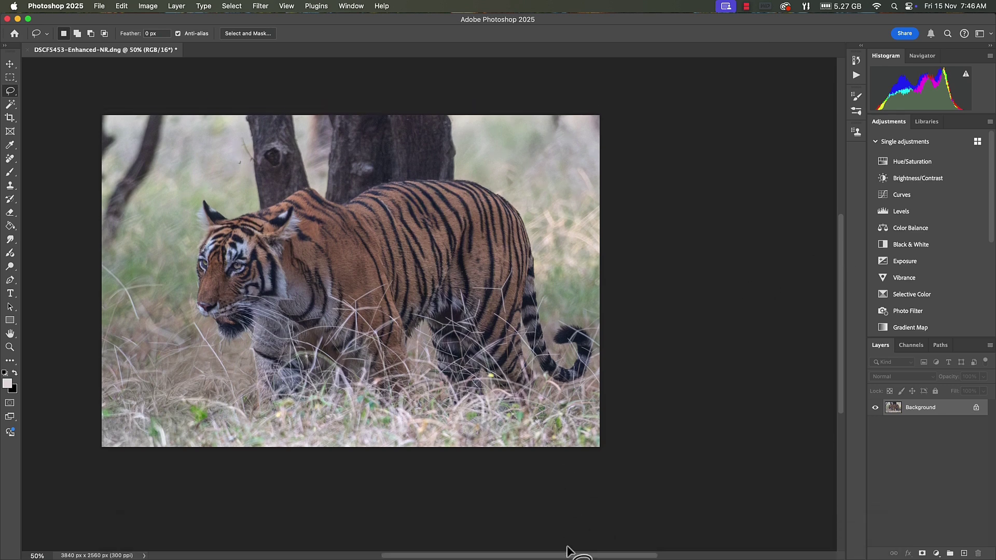
{"action": "left_click_drag", "start_coordinate": [566, 557], "coordinate": [526, 558]}
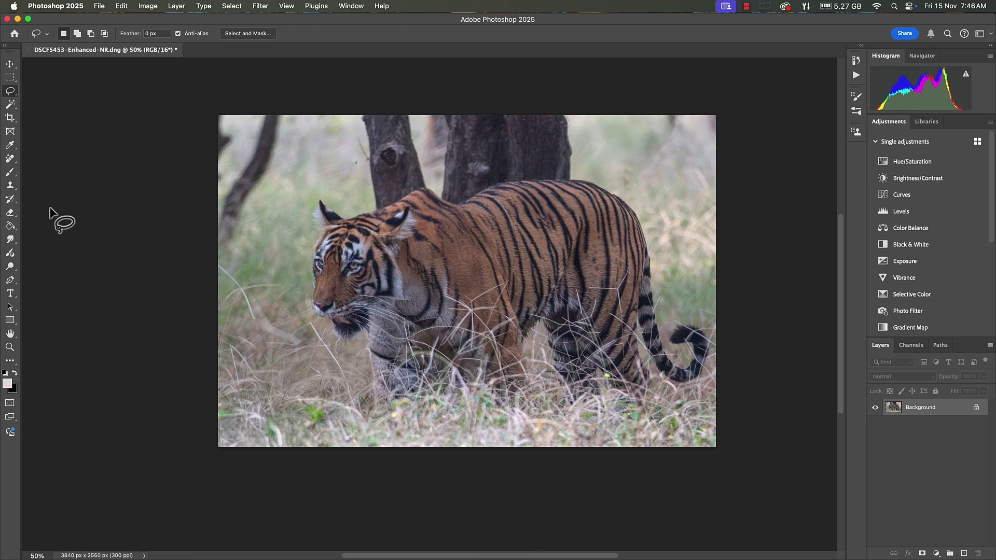
{"action": "left_click", "coordinate": [10, 119]}
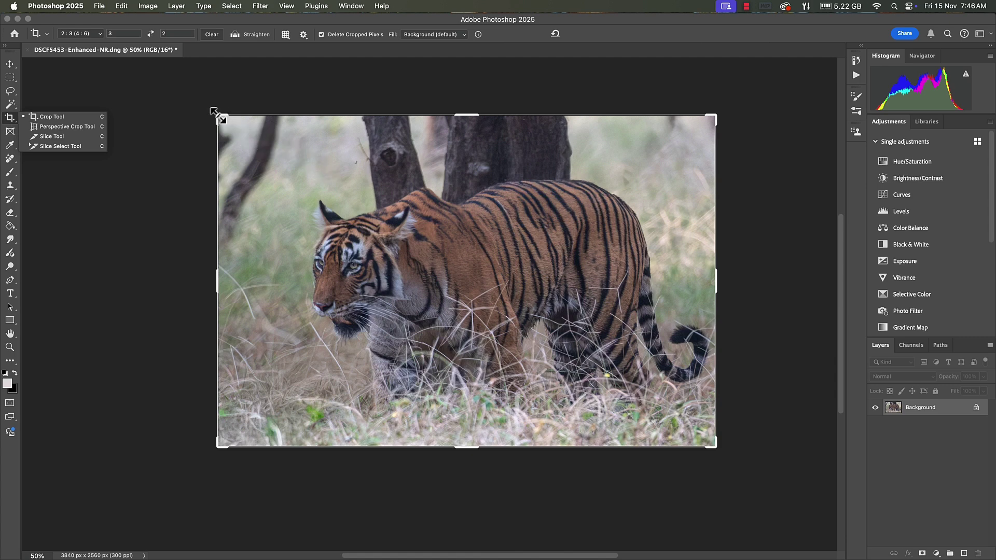
{"action": "left_click_drag", "start_coordinate": [217, 115], "coordinate": [194, 113]}
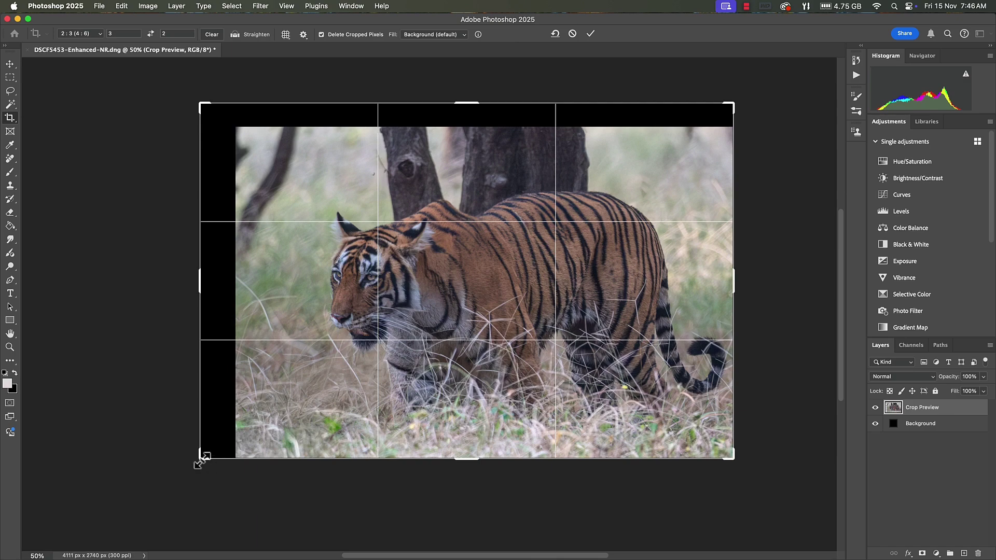
{"action": "left_click_drag", "start_coordinate": [201, 460], "coordinate": [175, 478]}
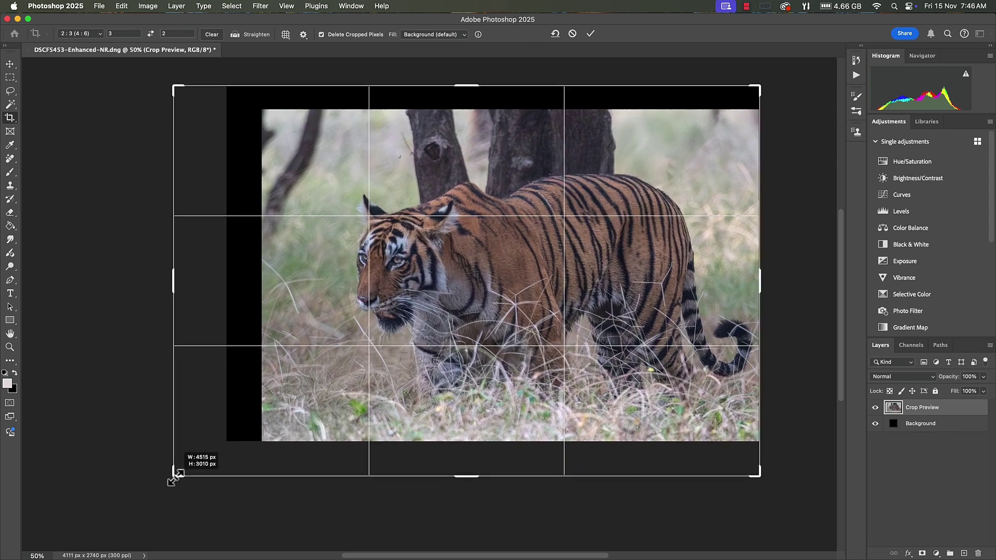
{"action": "left_click_drag", "start_coordinate": [174, 477], "coordinate": [172, 476]}
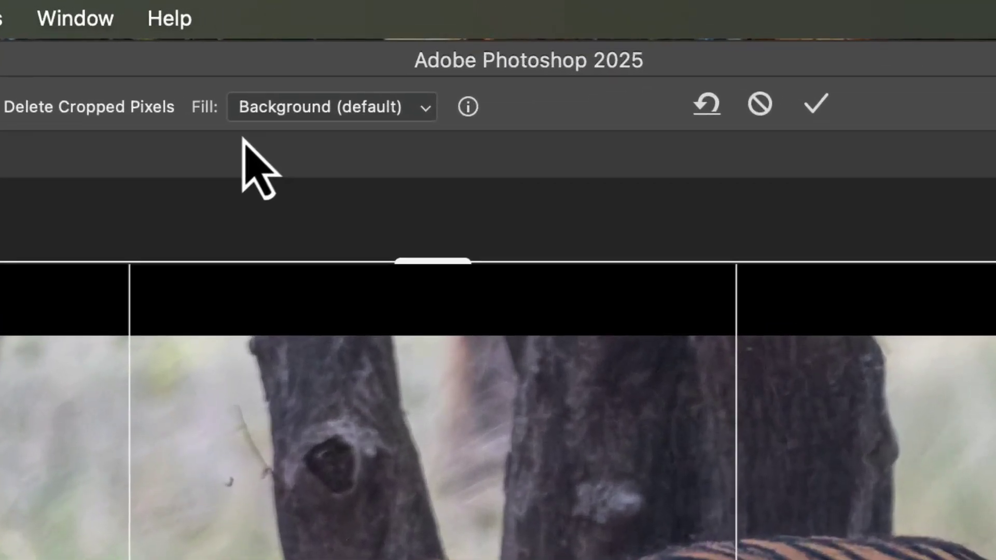
{"action": "left_click", "coordinate": [430, 110]}
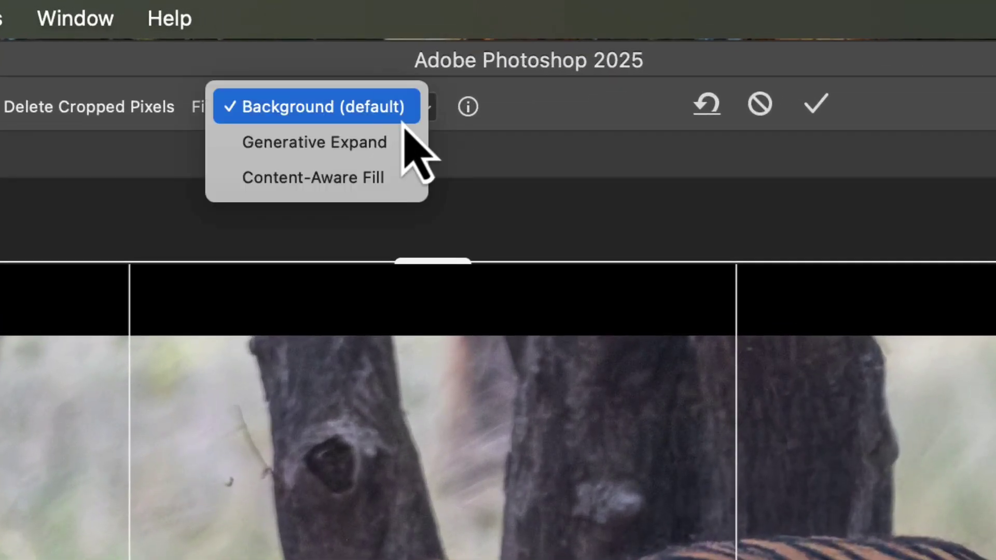
Generative Expand the border with no prompt, keeping variation 2 of the three results
{"action": "left_click", "coordinate": [317, 143]}
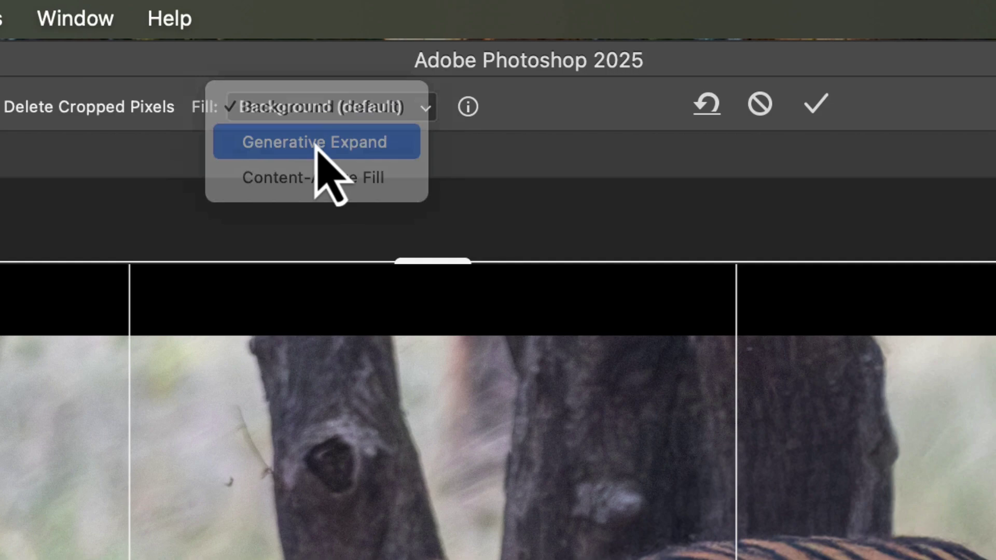
{"action": "key", "text": "Return"}
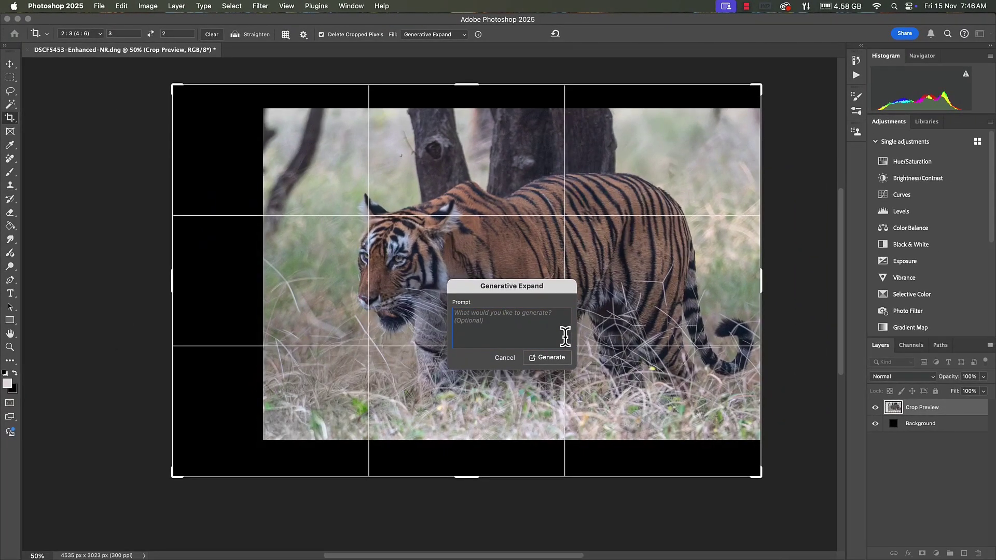
{"action": "left_click", "coordinate": [550, 358]}
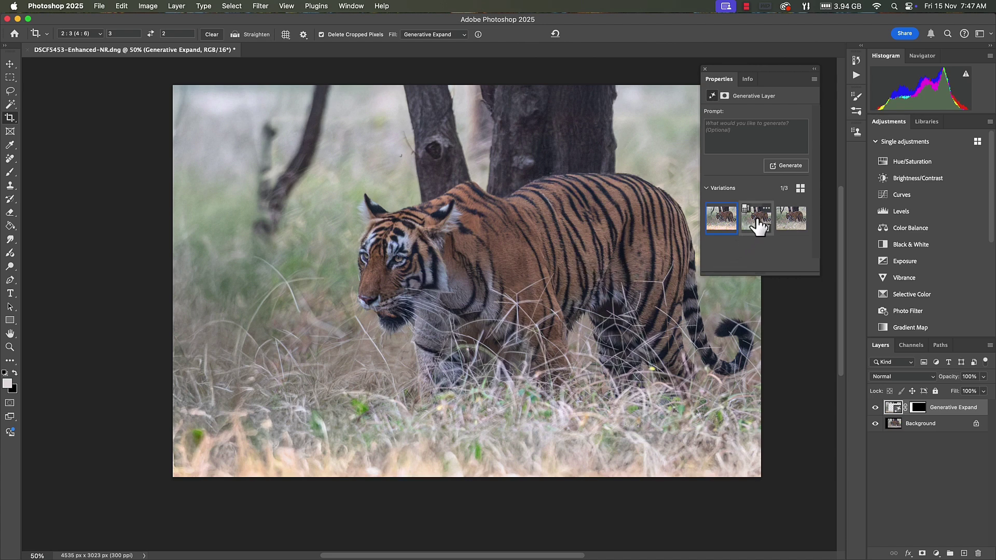
{"action": "left_click", "coordinate": [757, 219]}
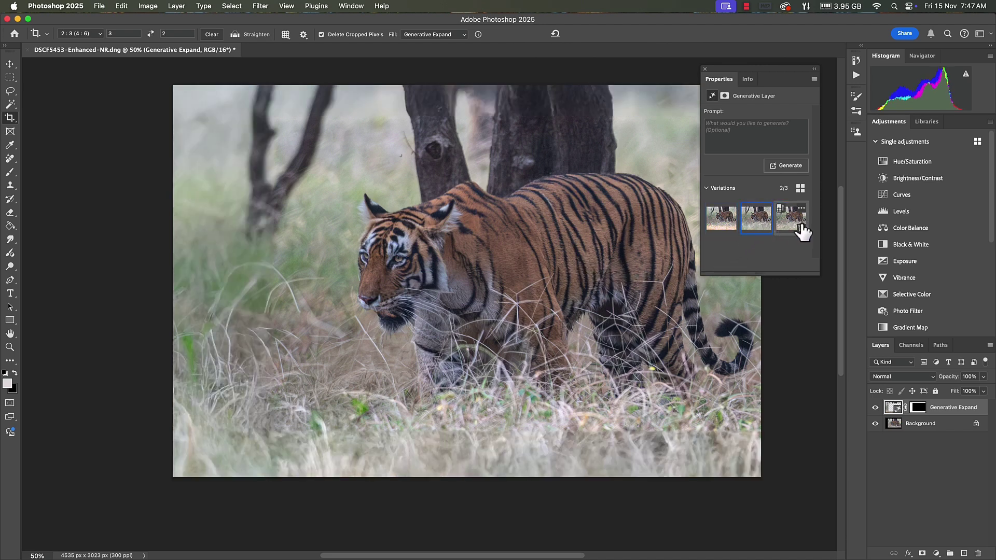
{"action": "left_click", "coordinate": [796, 227]}
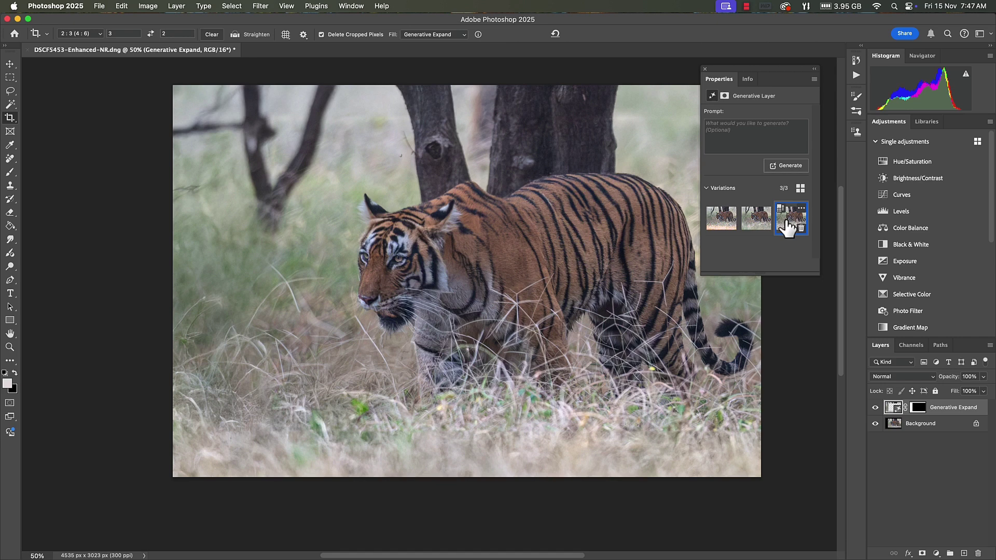
{"action": "left_click", "coordinate": [721, 221]}
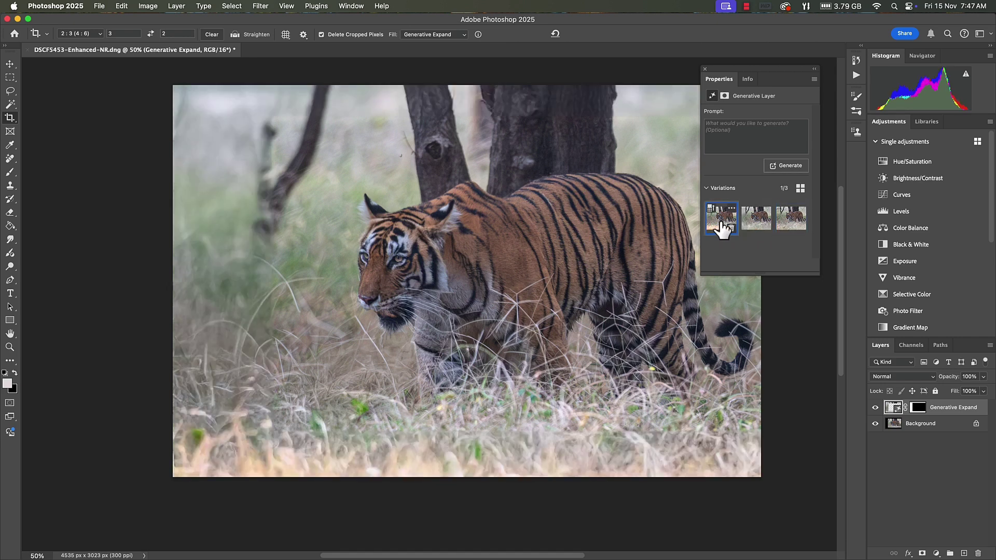
{"action": "left_click", "coordinate": [756, 220]}
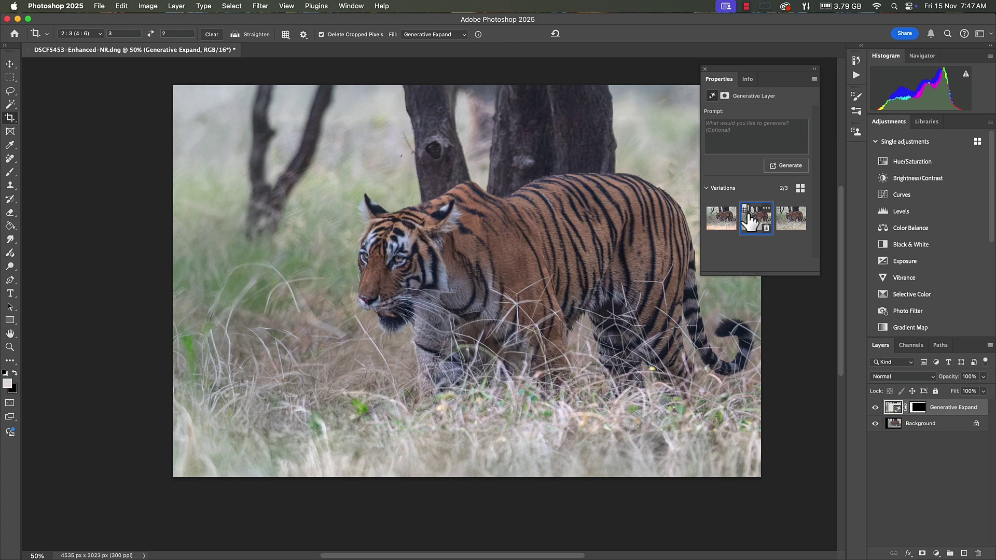
{"action": "left_click", "coordinate": [705, 69]}
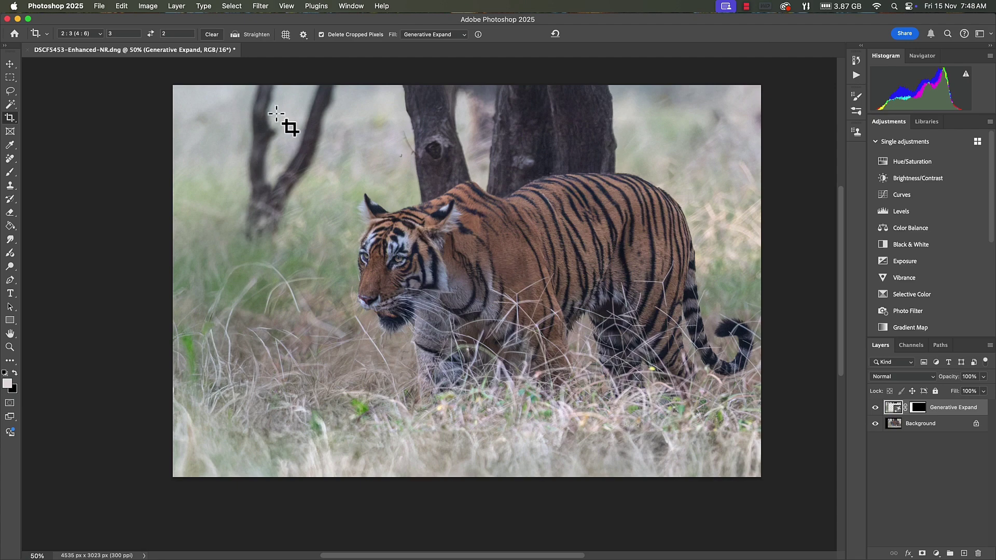
Flatten the image, duplicate it as Layer 1 with Cmd+J, and apply Image > Auto Tone
{"action": "left_click", "coordinate": [179, 6]}
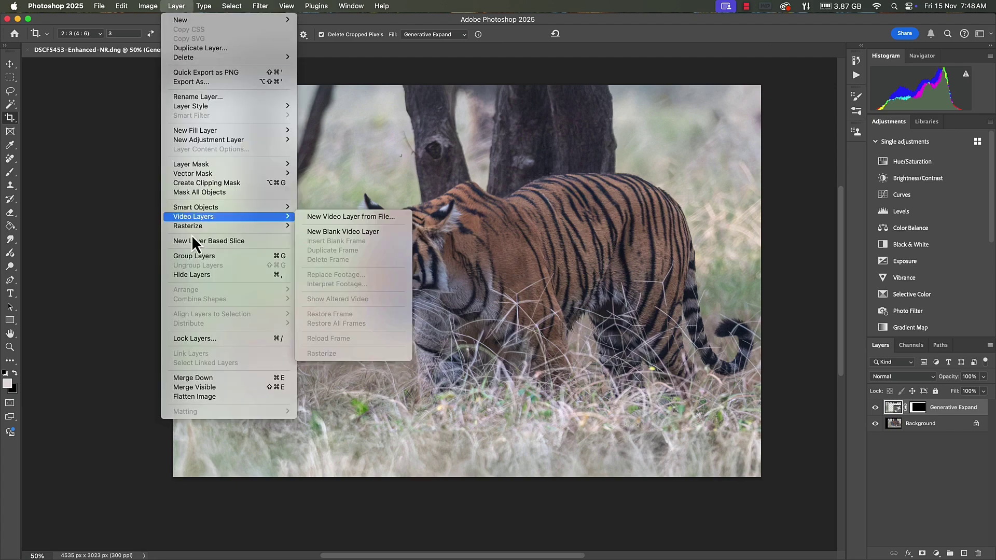
{"action": "left_click", "coordinate": [207, 397]}
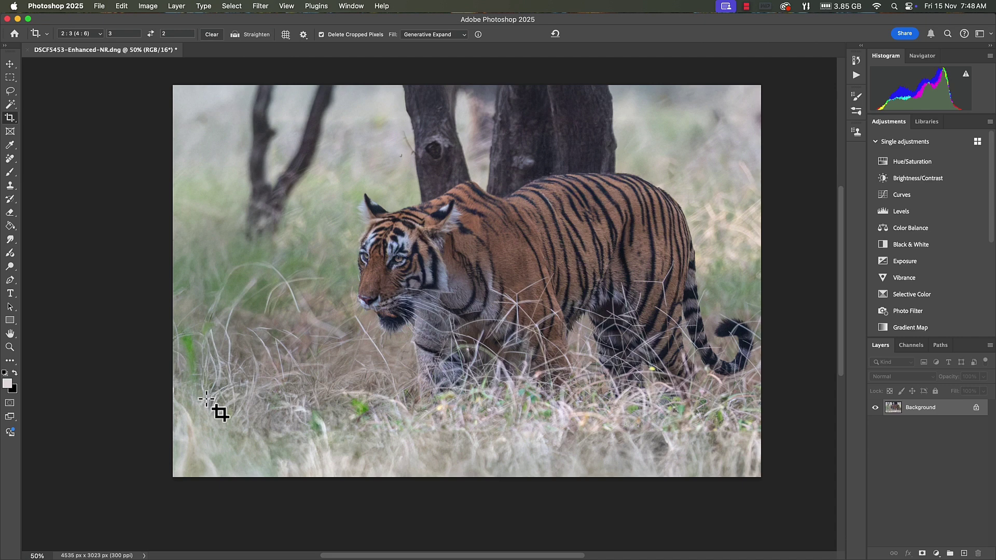
{"action": "key", "text": "super"}
{"action": "key", "text": "super+j"}
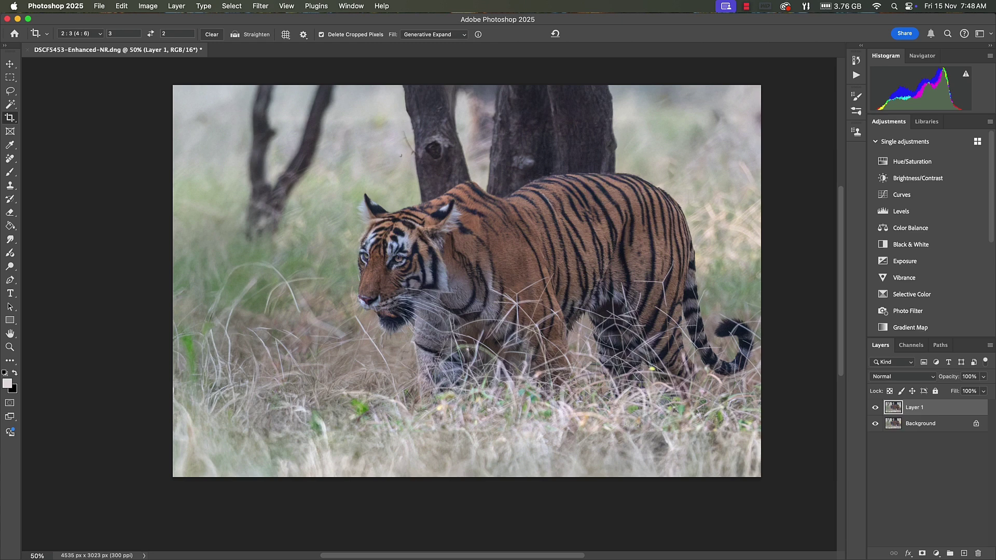
{"action": "left_click", "coordinate": [148, 6]}
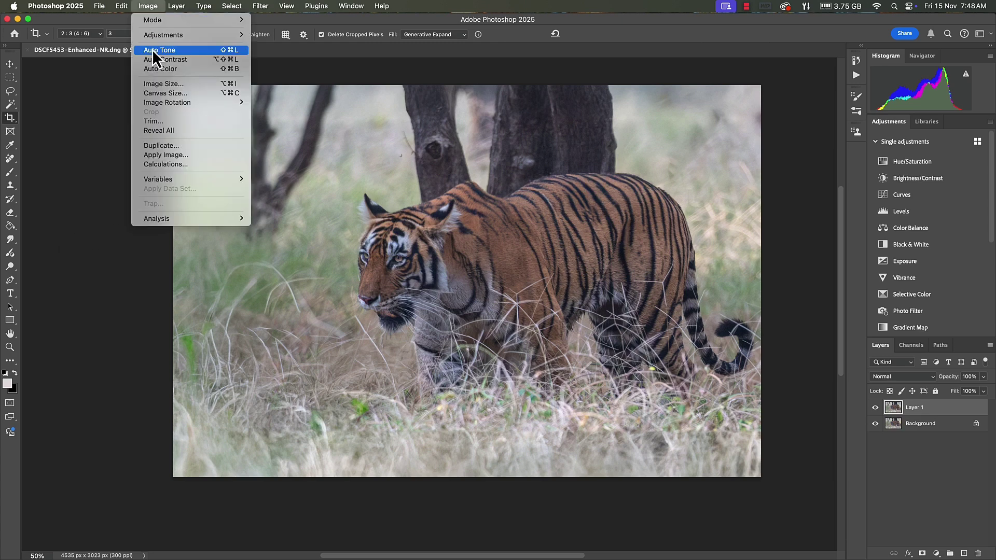
{"action": "left_click", "coordinate": [152, 53]}
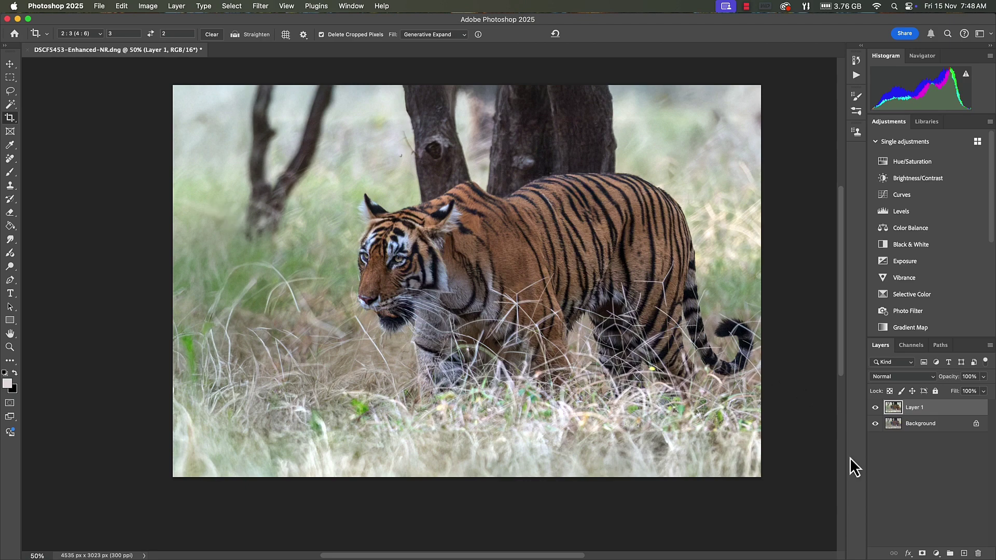
Add a Curves 1 adjustment layer above Layer 1 using the Linear Contrast (RGB) preset
{"action": "left_click", "coordinate": [937, 553]}
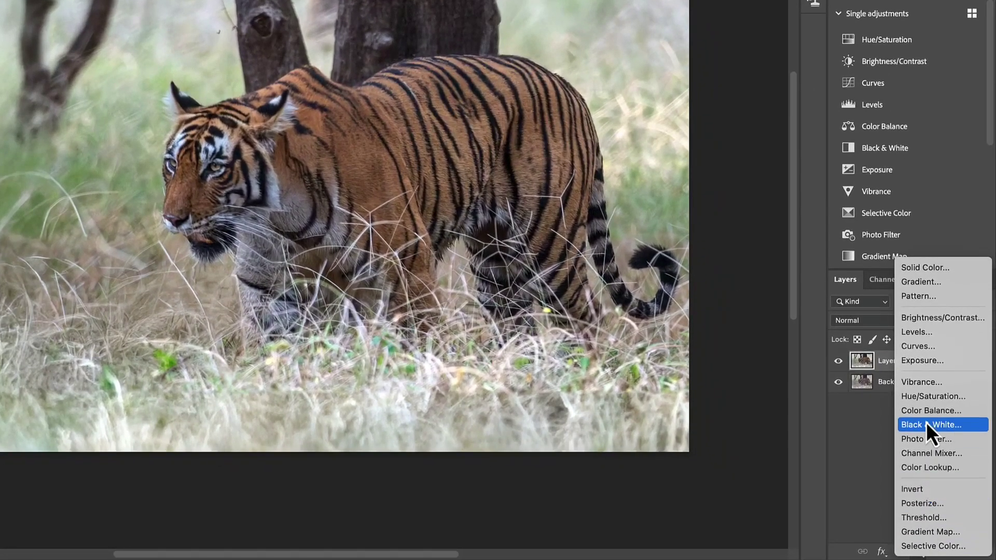
{"action": "left_click", "coordinate": [914, 348]}
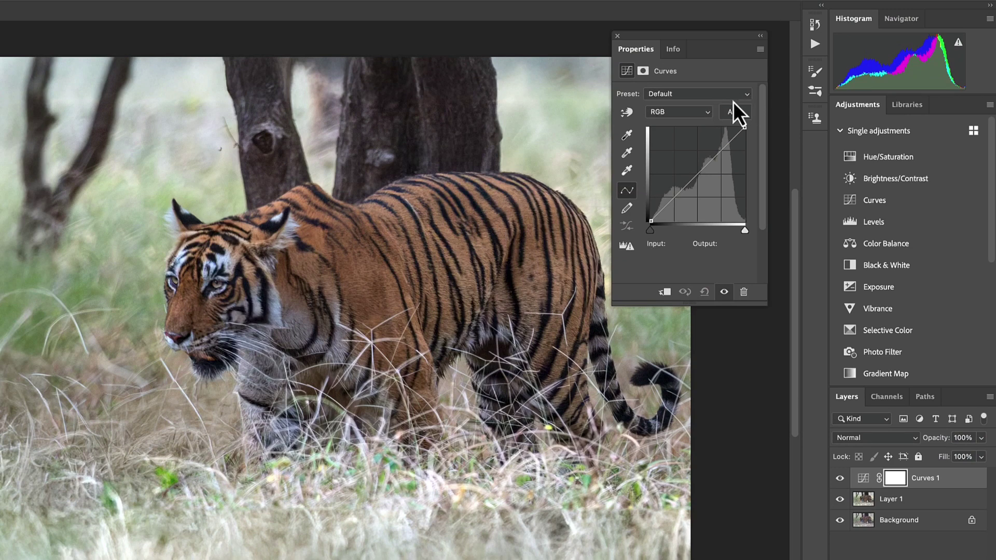
{"action": "left_click", "coordinate": [748, 97]}
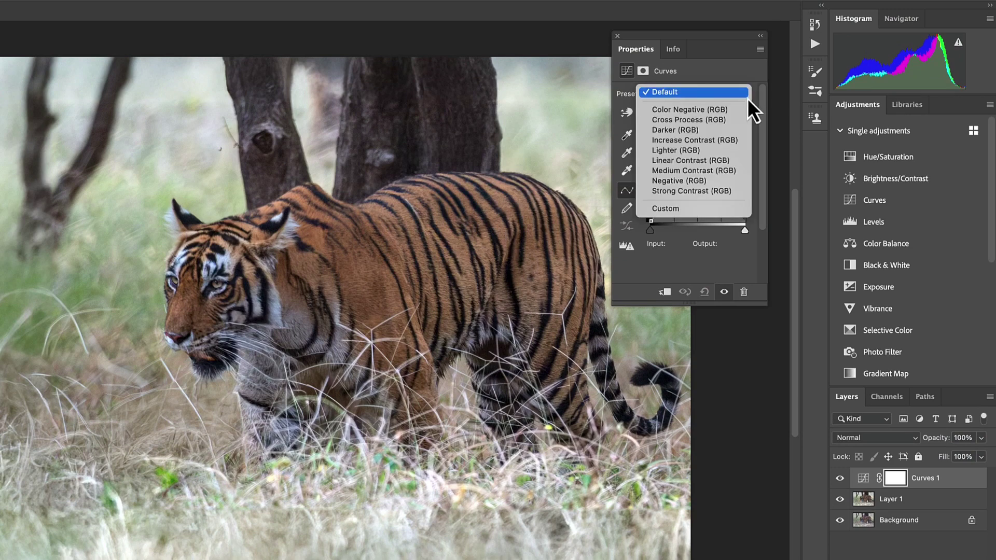
{"action": "left_click", "coordinate": [697, 160]}
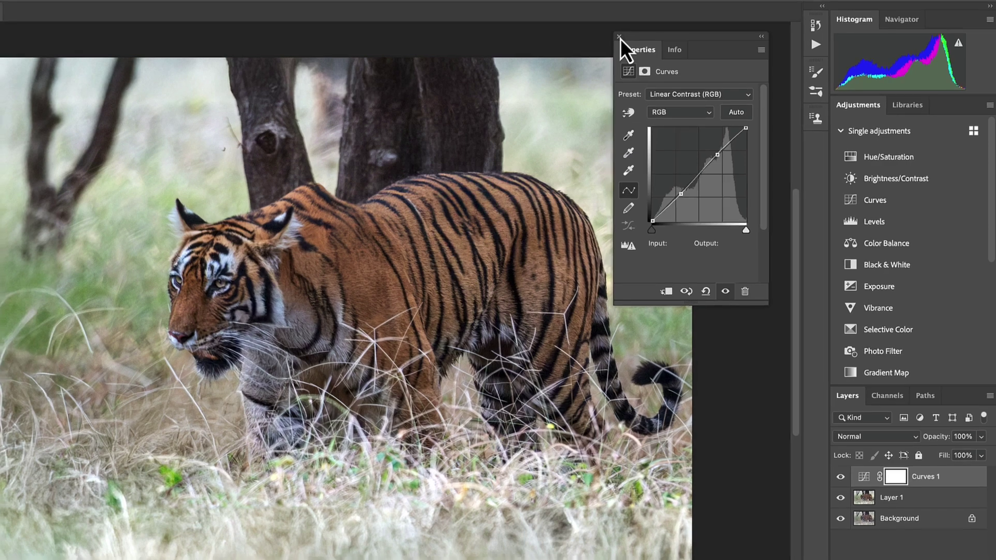
{"action": "left_click", "coordinate": [617, 36]}
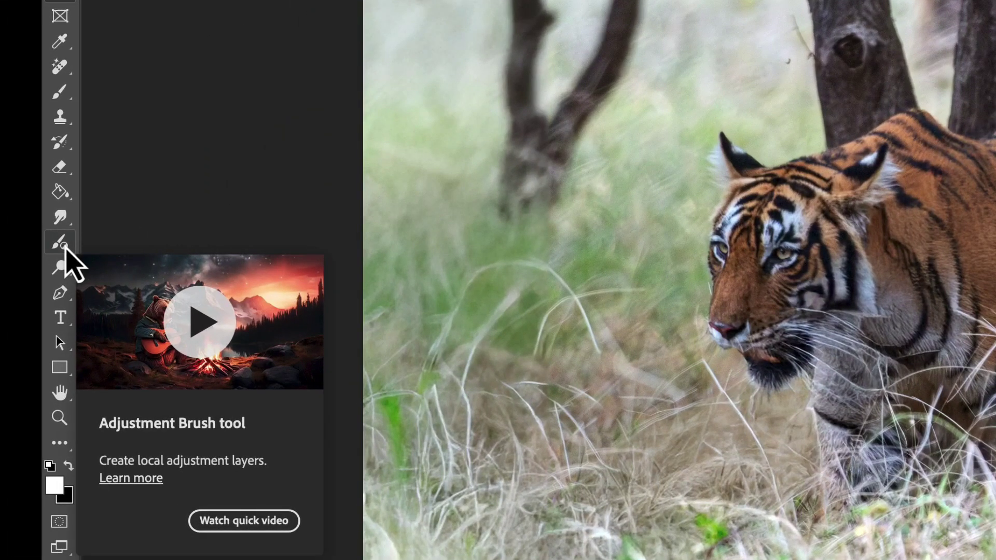
Duplicate the photo and paint a Curves adjustment over the tiger's face and eyes
{"action": "left_click", "coordinate": [61, 244]}
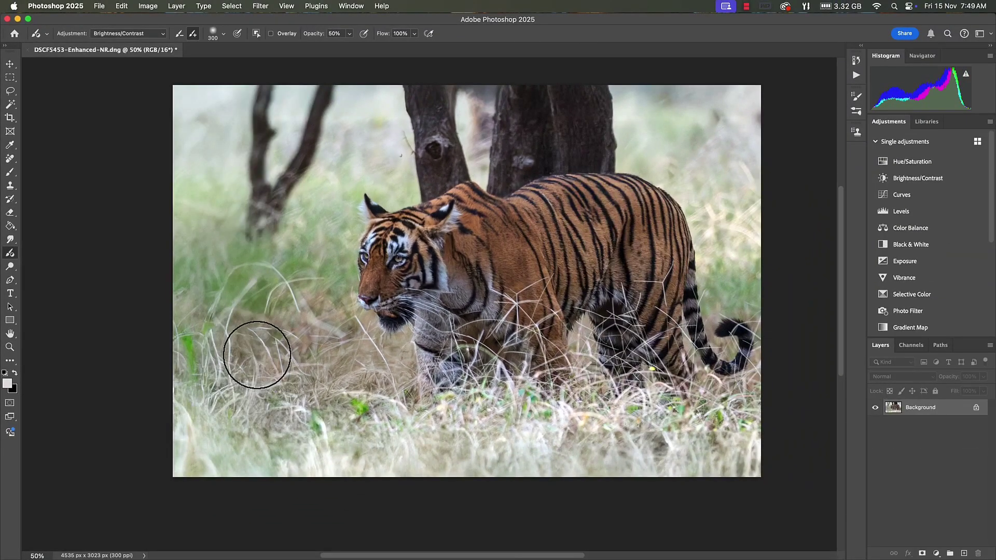
{"action": "key", "text": "super+j"}
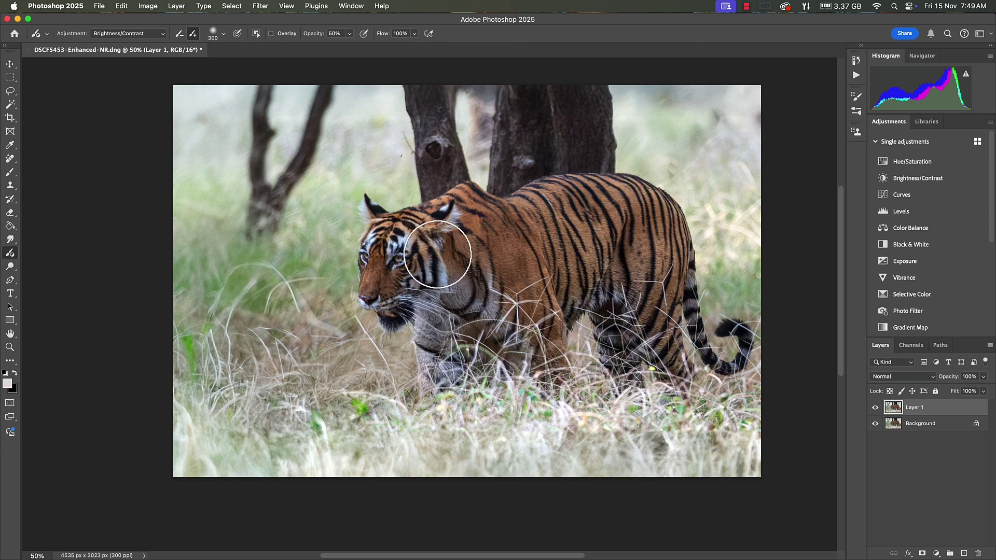
{"action": "left_click", "coordinate": [393, 255]}
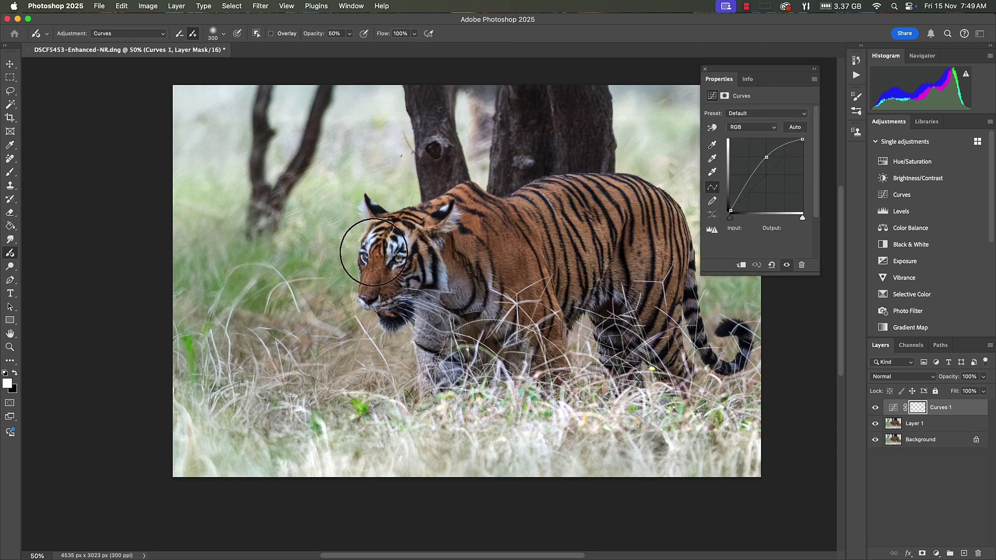
{"action": "mouse_move", "coordinate": [374, 251]}
{"action": "left_mouse_down"}
{"action": "mouse_move", "coordinate": [358, 257]}
{"action": "mouse_move", "coordinate": [363, 283]}
{"action": "mouse_move", "coordinate": [397, 264]}
{"action": "mouse_move", "coordinate": [409, 270]}
{"action": "mouse_move", "coordinate": [384, 312]}
{"action": "mouse_move", "coordinate": [407, 281]}
{"action": "mouse_move", "coordinate": [398, 286]}
{"action": "left_mouse_up"}
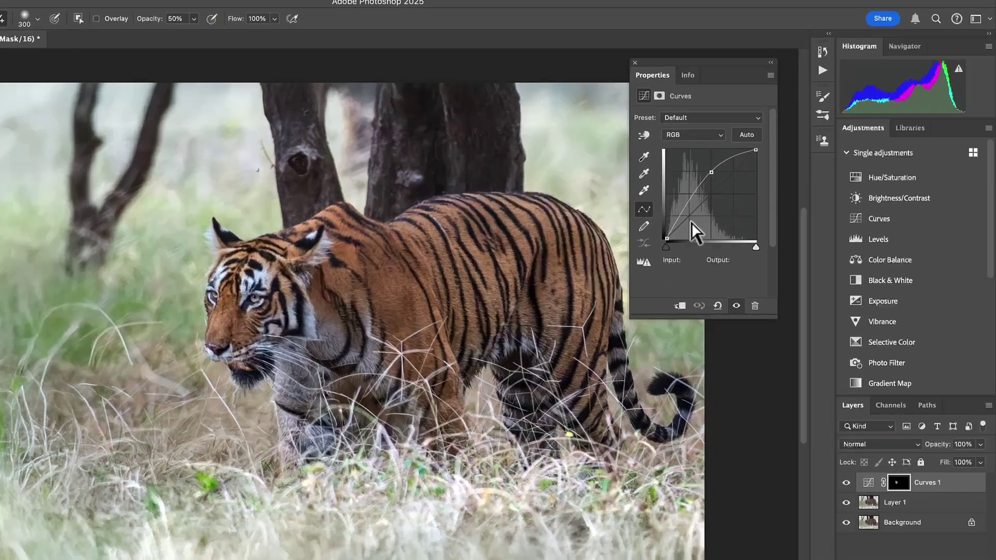
Refine the curve points to temper the face brightening
{"action": "left_click_drag", "start_coordinate": [767, 157], "coordinate": [767, 162]}
{"action": "mouse_move", "coordinate": [669, 189]}
{"action": "left_mouse_down"}
{"action": "mouse_move", "coordinate": [665, 197]}
{"action": "mouse_move", "coordinate": [663, 184]}
{"action": "left_mouse_up"}
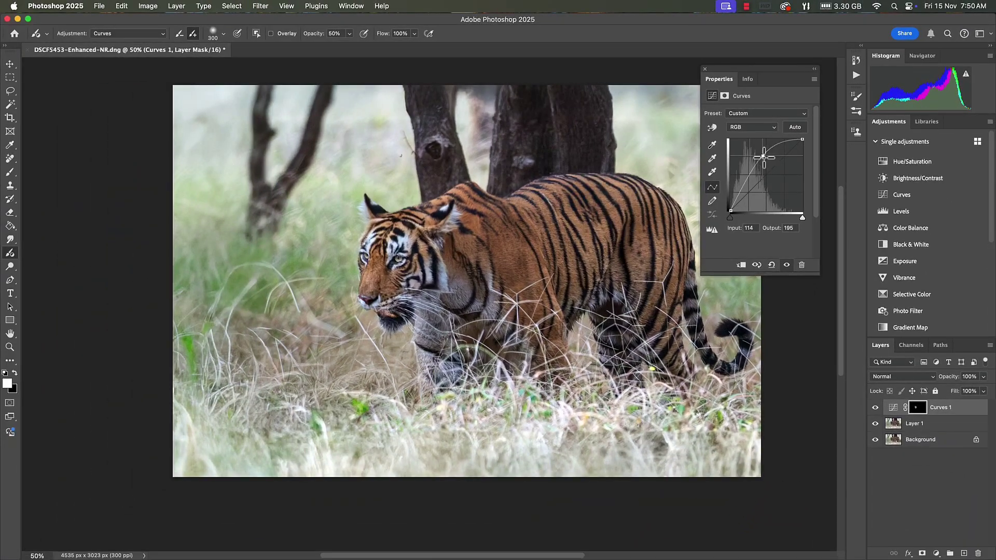
{"action": "left_click_drag", "start_coordinate": [763, 157], "coordinate": [769, 158]}
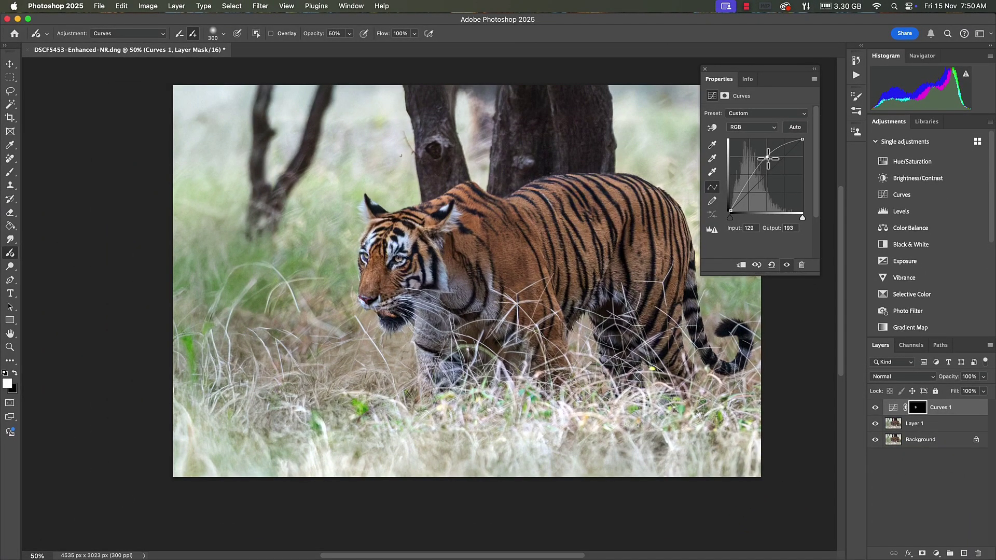
{"action": "left_click", "coordinate": [705, 68]}
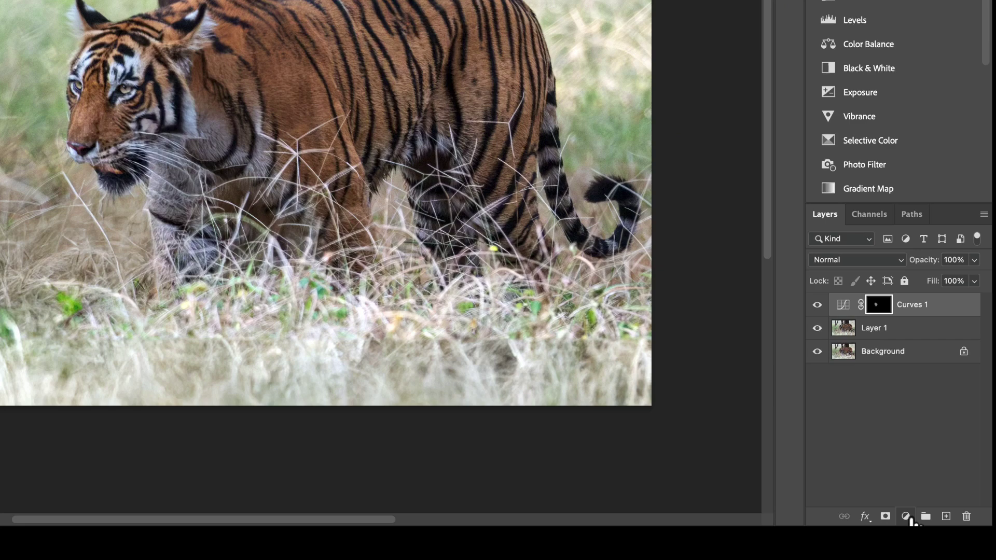
Add a Curves 2 layer with darker shadows and highlights lifted from 185 to 196
{"action": "left_click", "coordinate": [906, 516]}
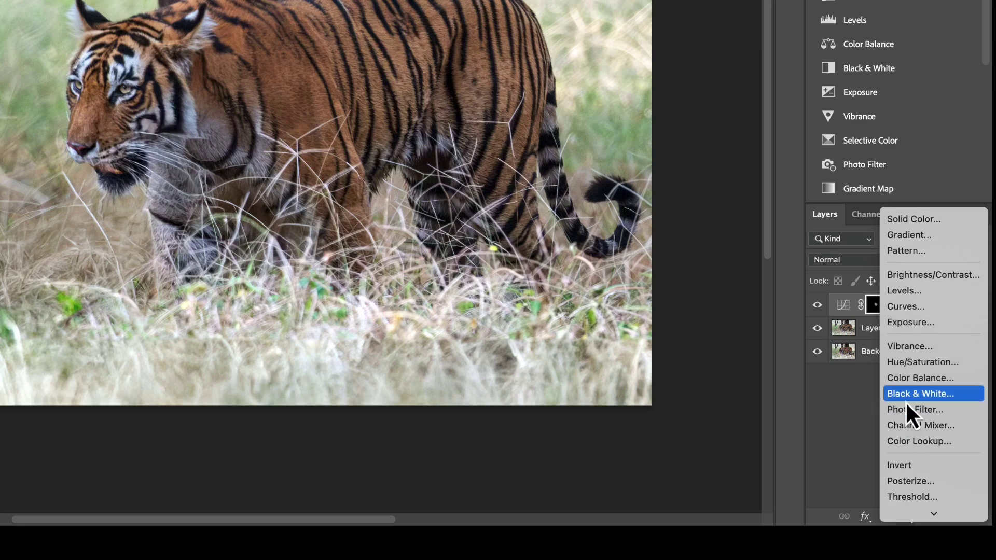
{"action": "left_click", "coordinate": [904, 305]}
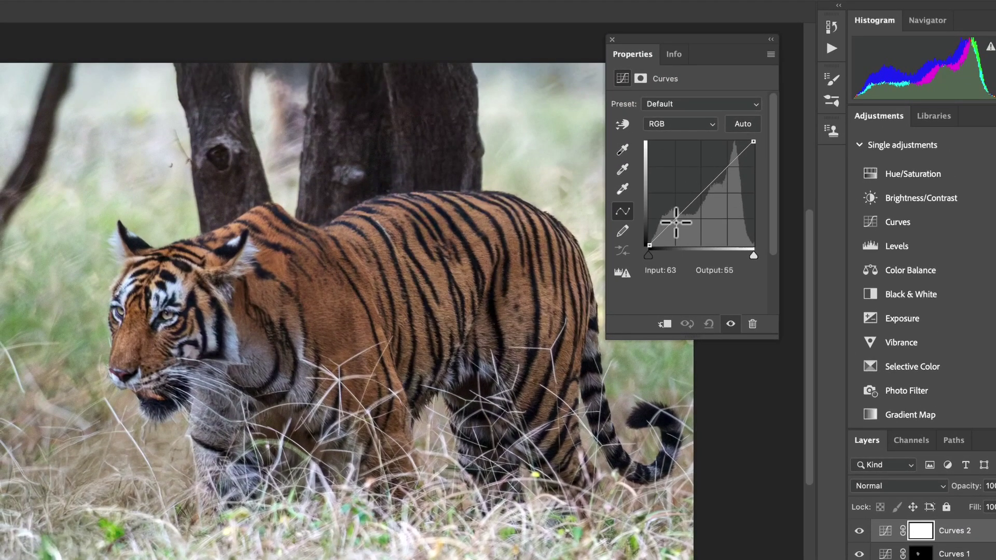
{"action": "left_click", "coordinate": [676, 222]}
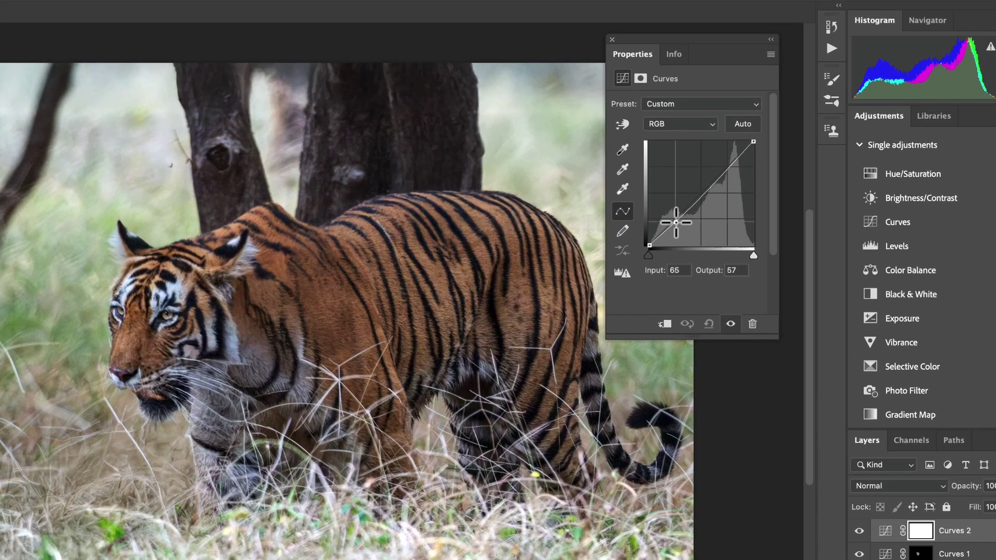
{"action": "left_click_drag", "start_coordinate": [727, 169], "coordinate": [725, 165]}
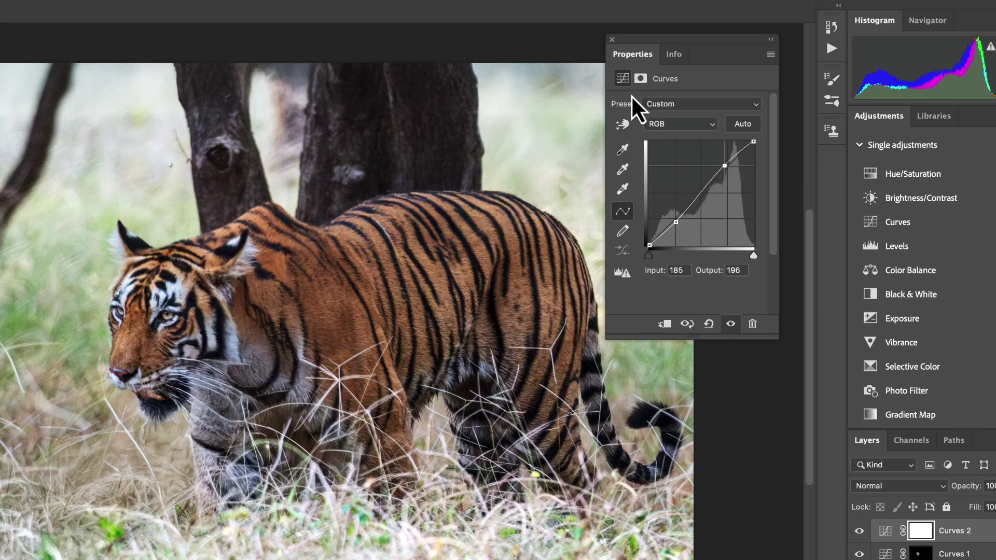
{"action": "left_click", "coordinate": [611, 40]}
Toggle Curves 2 and Curves 1 visibility off and back on to compare
{"action": "left_click", "coordinate": [859, 552]}
{"action": "left_click", "coordinate": [859, 531]}
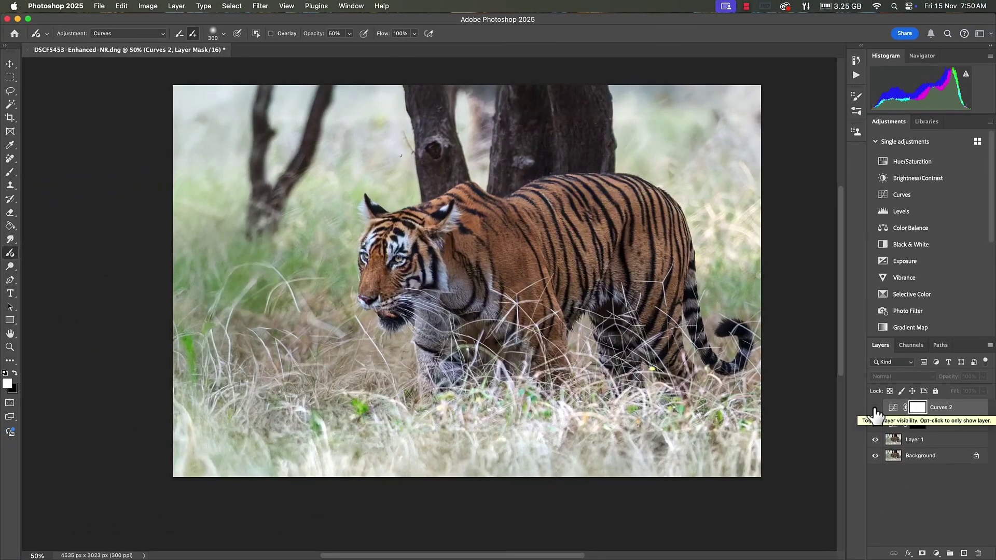
{"action": "left_click", "coordinate": [875, 408]}
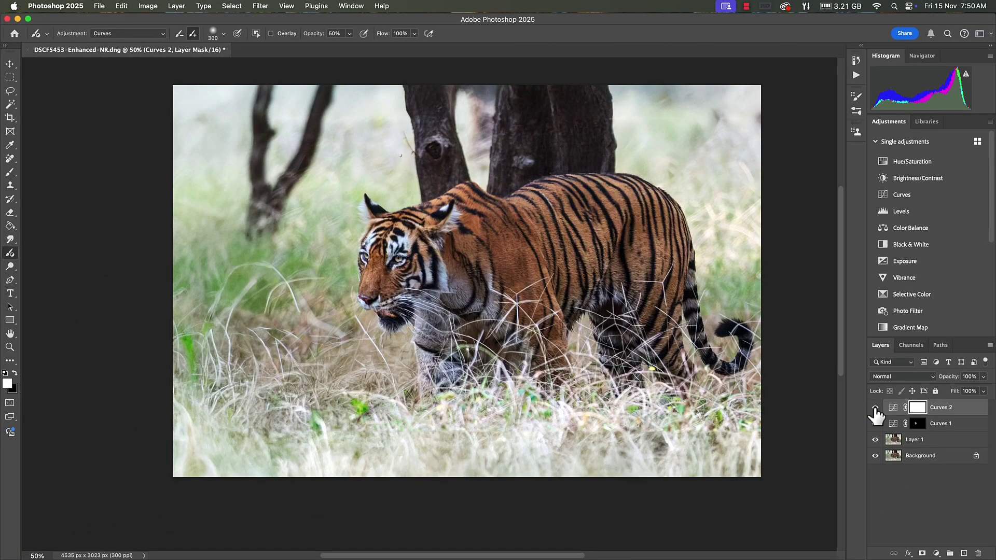
{"action": "left_click", "coordinate": [875, 423]}
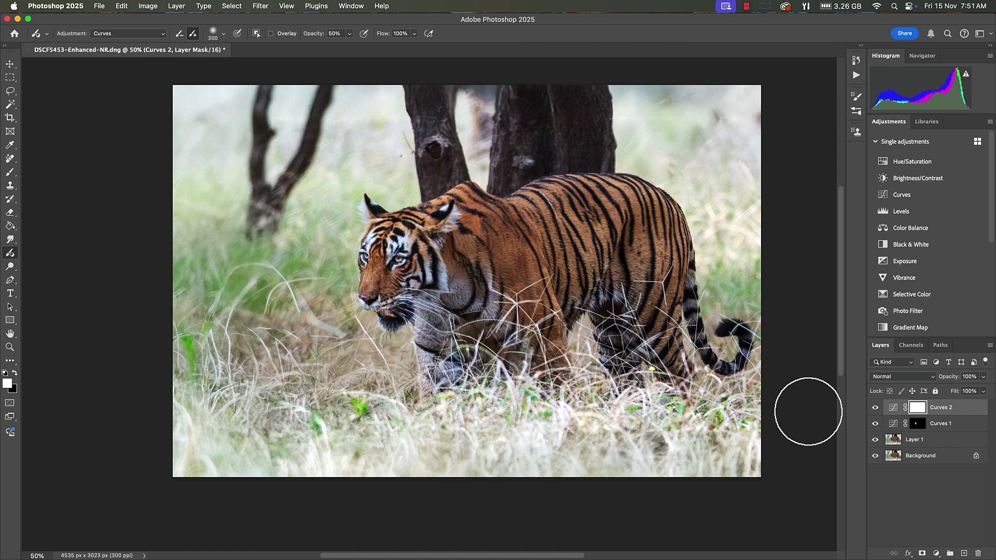
Flatten the image and duplicate the Background as Layer 1
{"action": "left_click", "coordinate": [176, 6]}
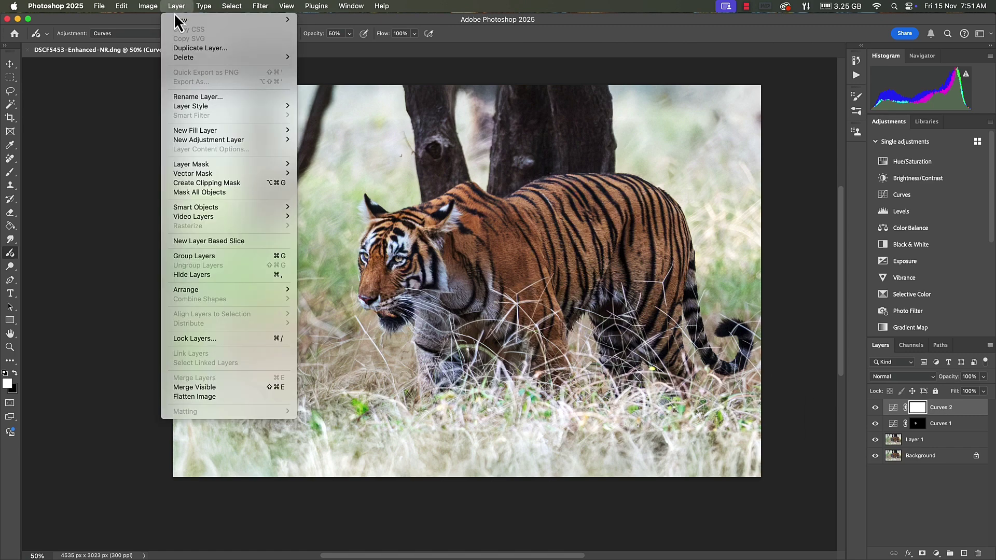
{"action": "left_click", "coordinate": [203, 396]}
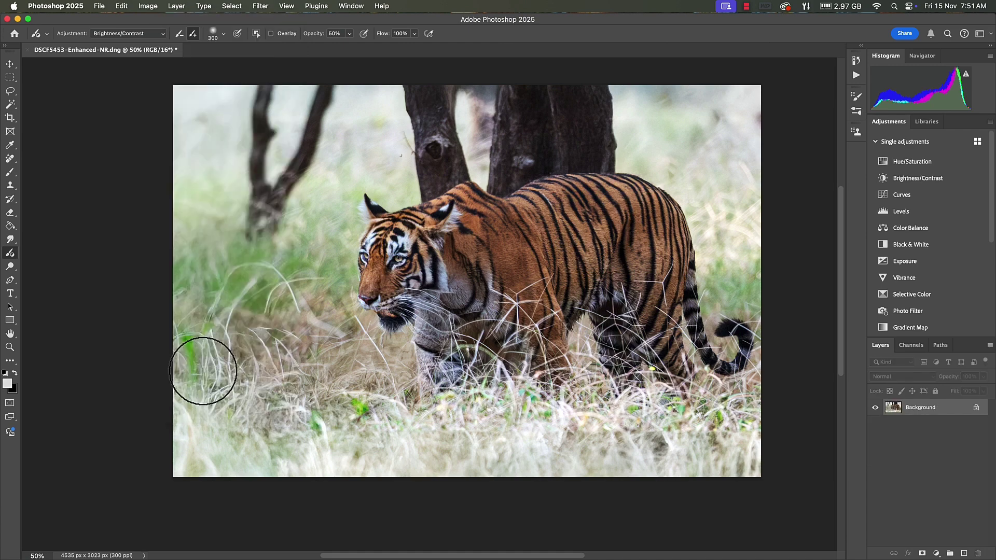
{"action": "key", "text": "super+j"}
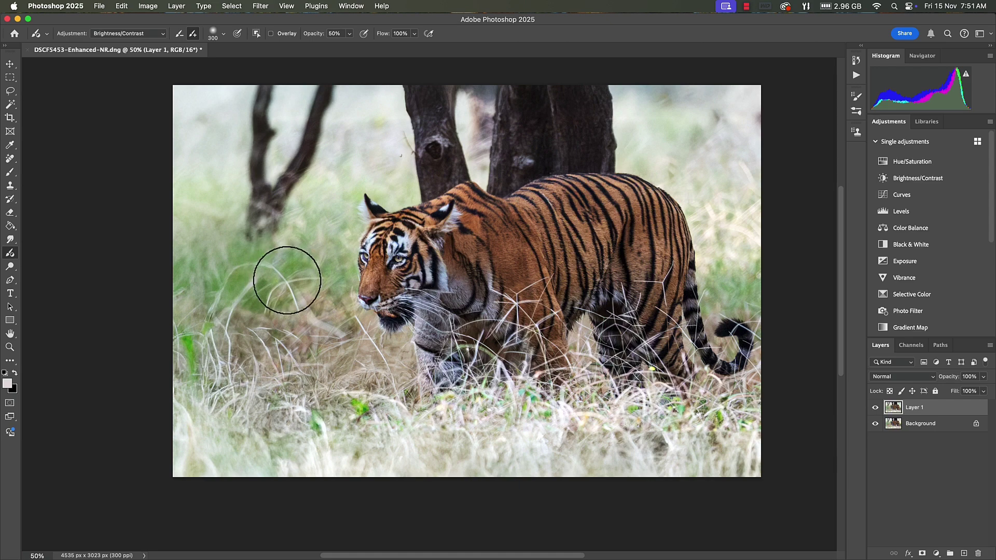
Put Layer 1 into Quick Mask mode and switch to the Move tool
{"action": "left_click", "coordinate": [232, 7]}
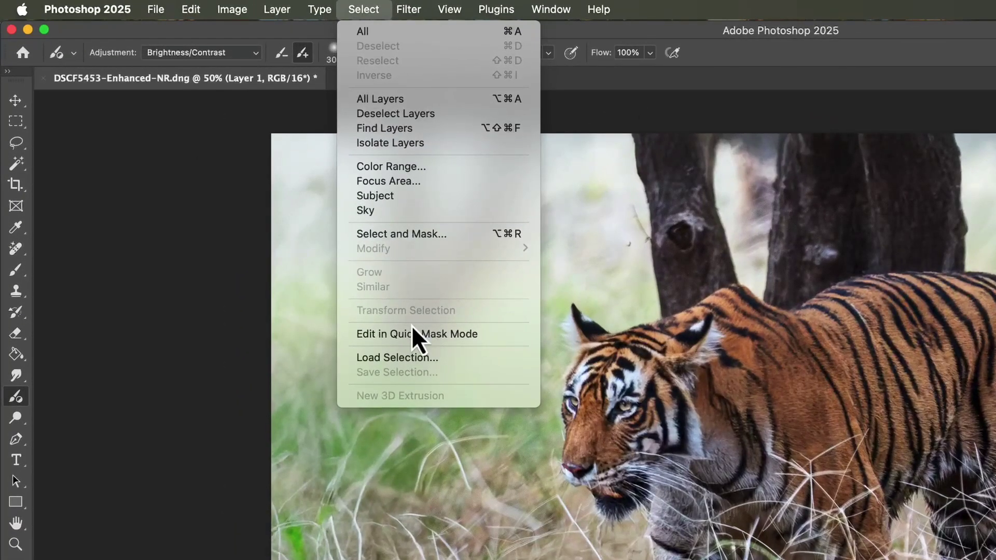
{"action": "left_click", "coordinate": [381, 335]}
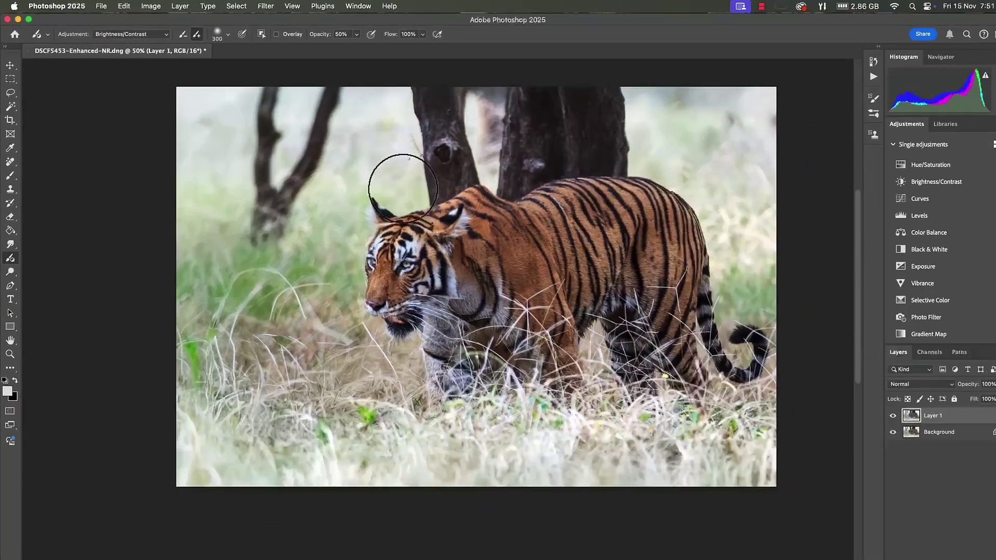
{"action": "key", "text": "v"}
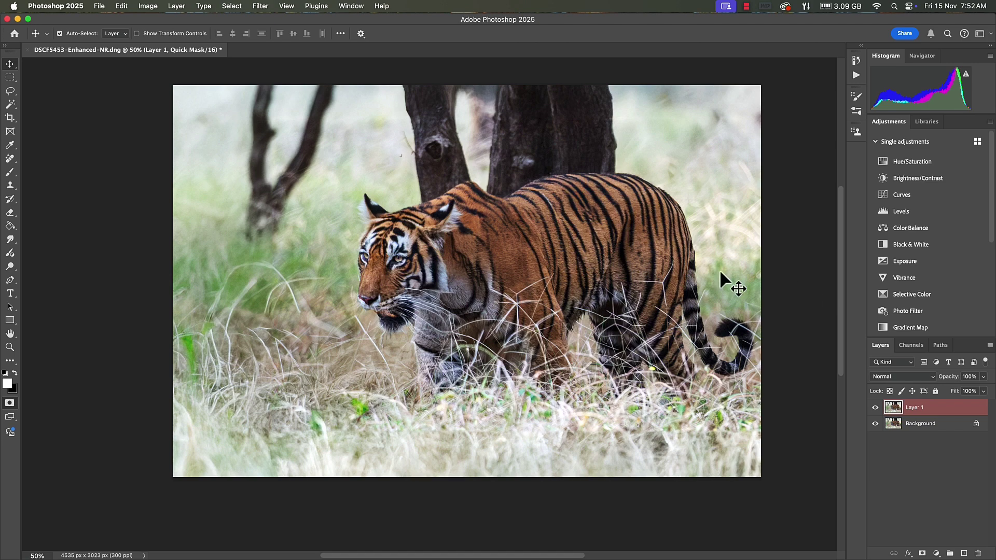
Fill the quick mask with dark gray 333333, then exit Quick Mask to keep the selection
{"action": "left_click", "coordinate": [121, 5]}
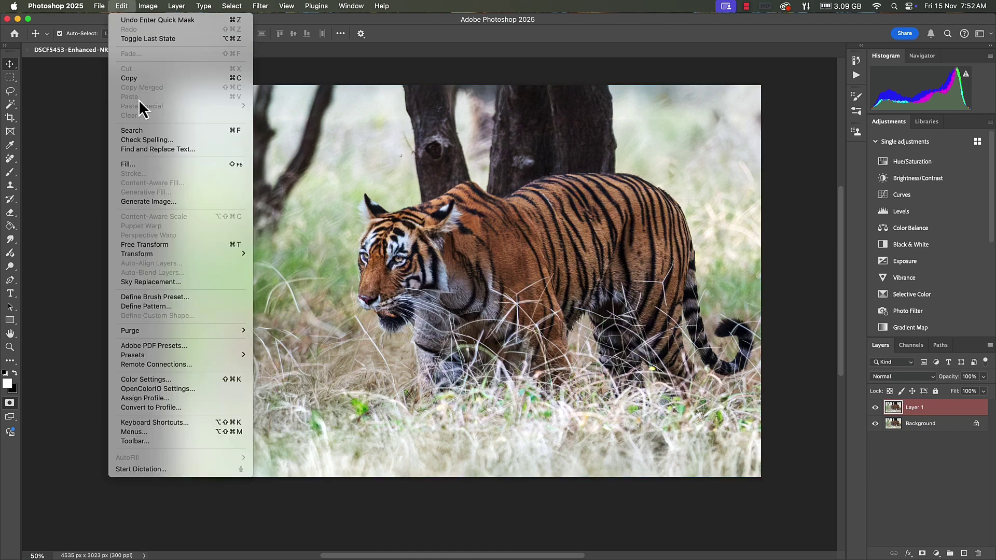
{"action": "left_click", "coordinate": [132, 164]}
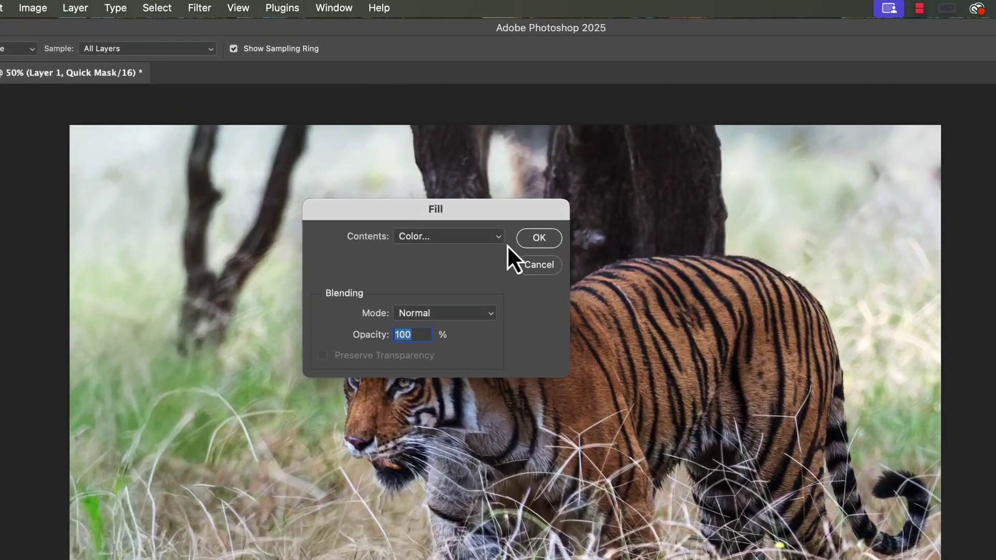
{"action": "left_click", "coordinate": [496, 241]}
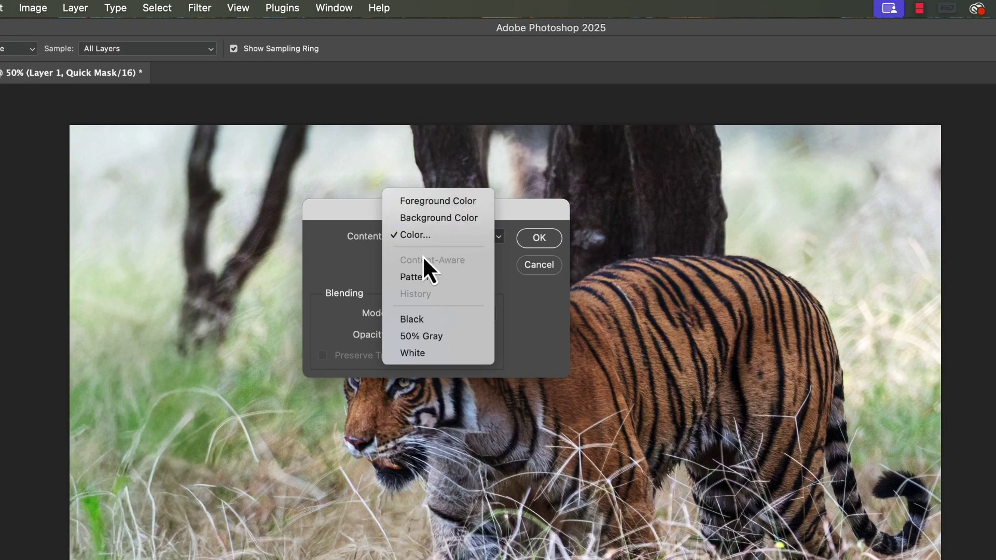
{"action": "left_click", "coordinate": [428, 203]}
{"action": "left_click", "coordinate": [497, 240]}
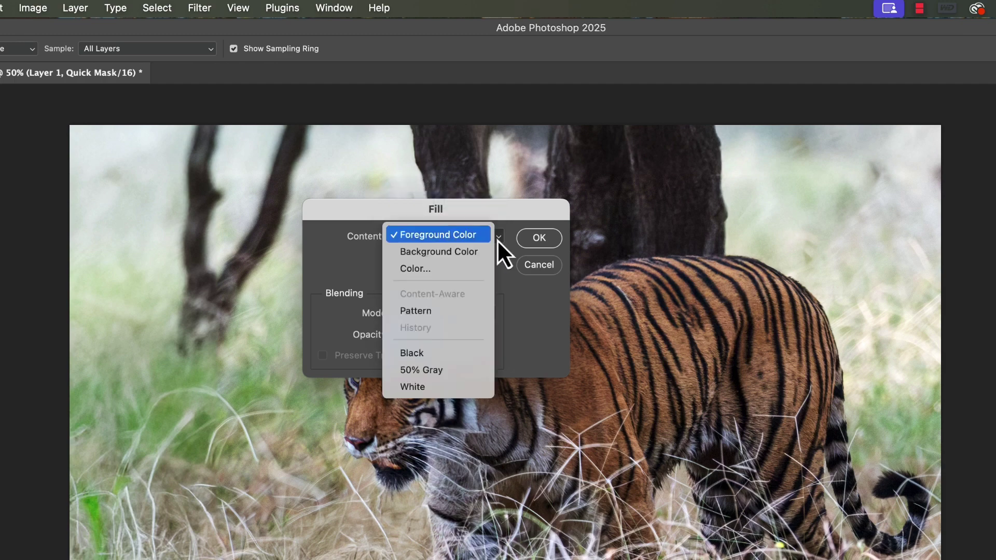
{"action": "left_click", "coordinate": [425, 266]}
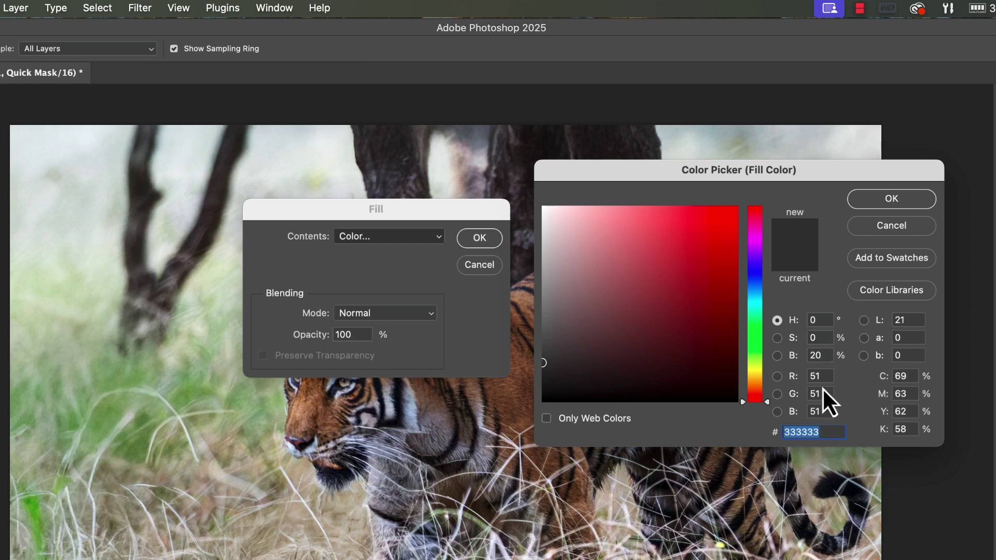
{"action": "left_click", "coordinate": [876, 204]}
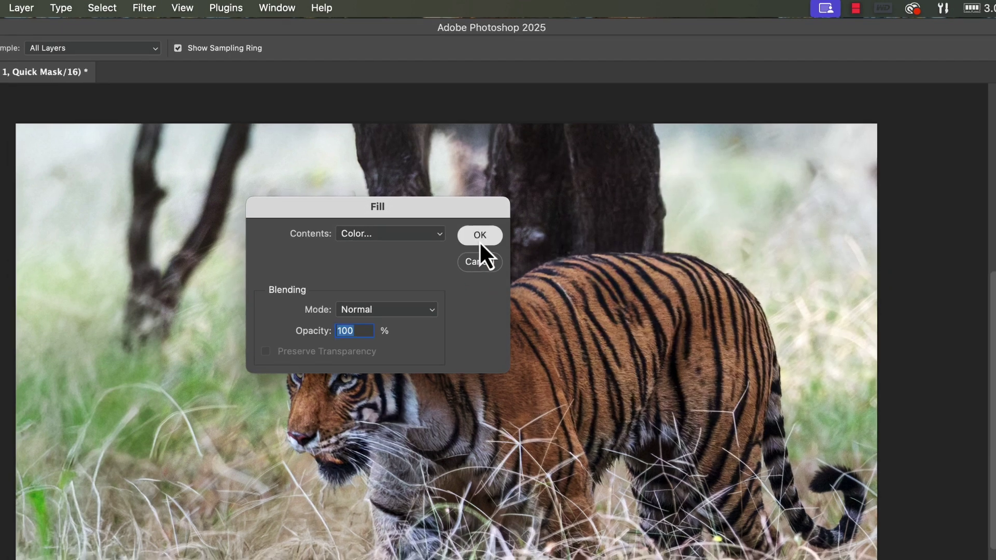
{"action": "left_click", "coordinate": [480, 239]}
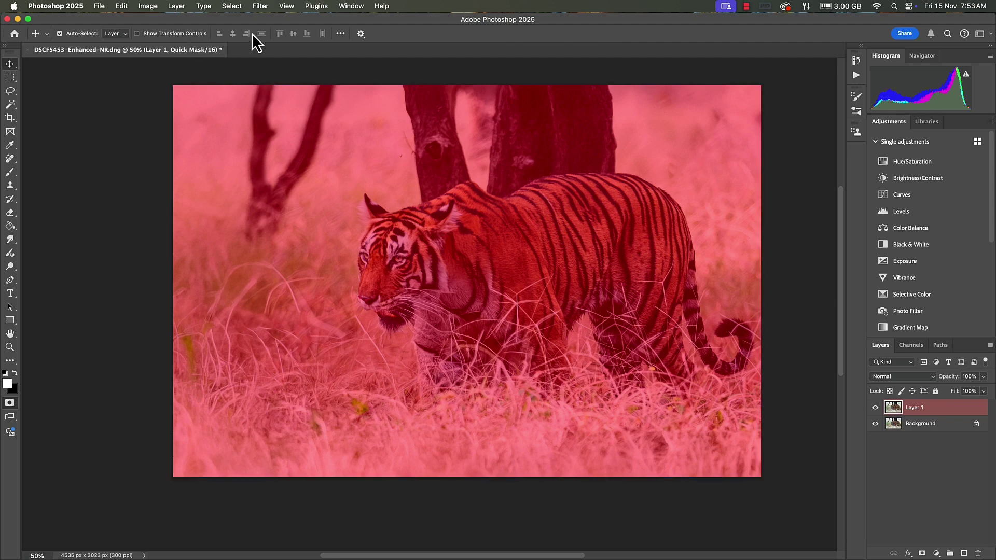
{"action": "left_click", "coordinate": [232, 6]}
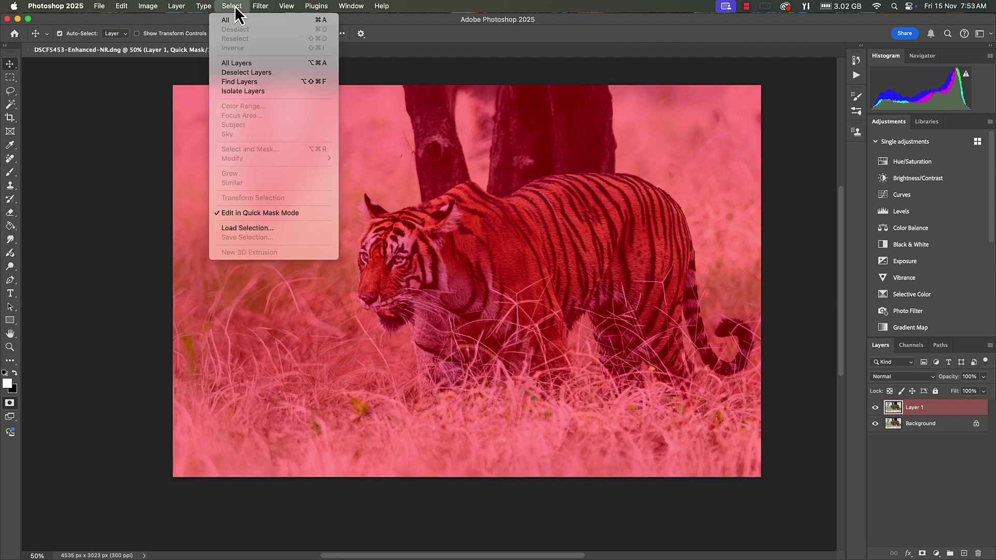
{"action": "left_click", "coordinate": [241, 213]}
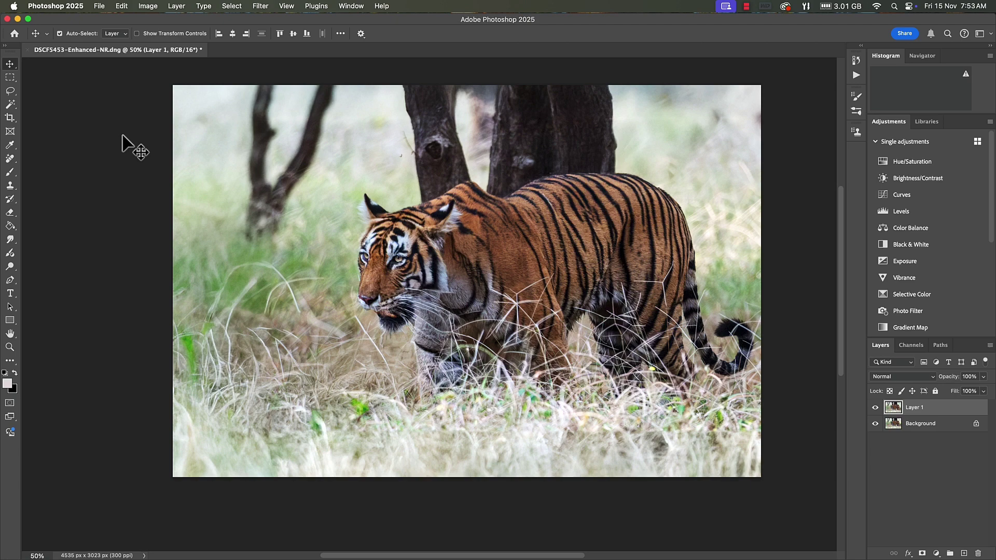
Generate a Generative Fill on the selection with the prompt 'painting'
{"action": "left_click", "coordinate": [123, 7]}
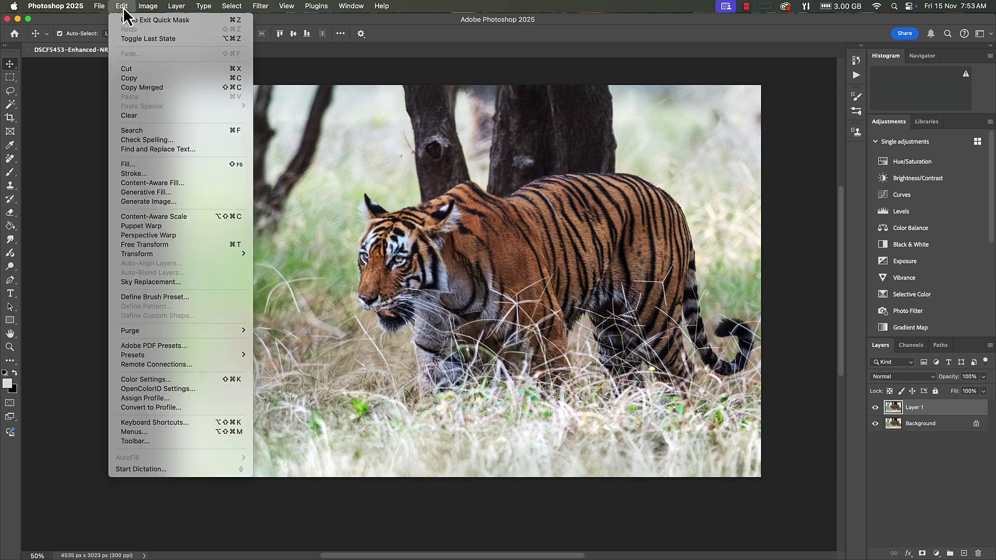
{"action": "left_click", "coordinate": [146, 193]}
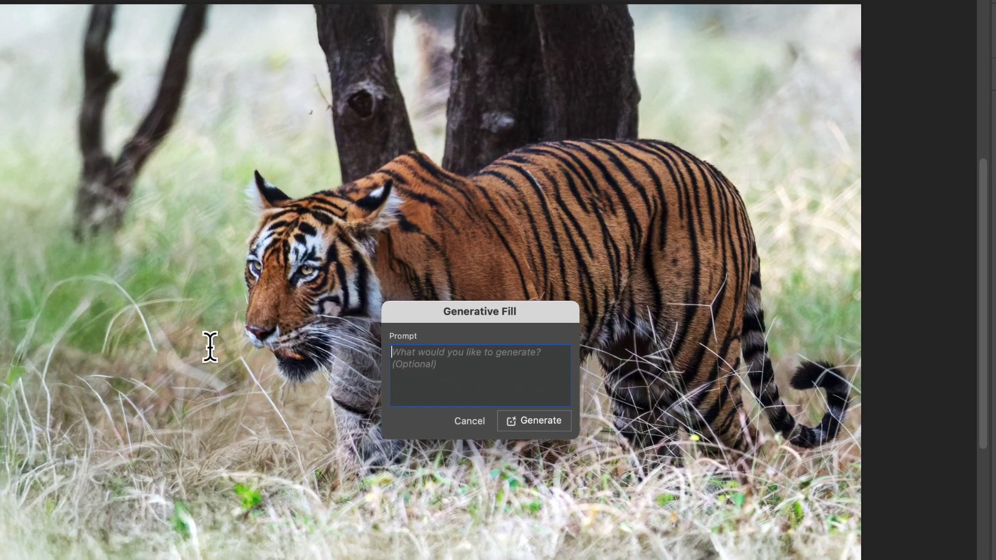
{"action": "type", "text": "painti"}
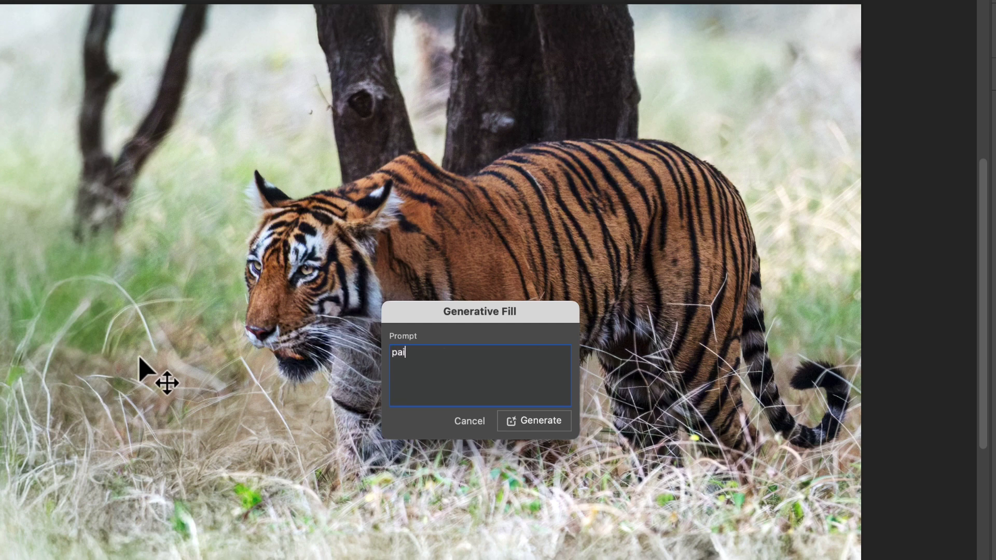
{"action": "type", "text": "ng"}
{"action": "left_click", "coordinate": [530, 422]}
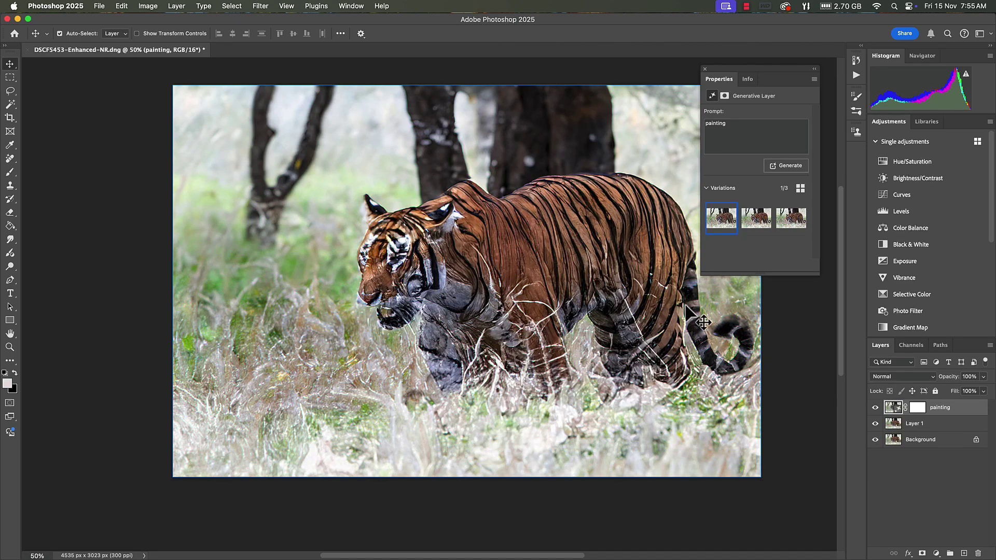
Preview the second and third variations, then generate three more
{"action": "left_click", "coordinate": [762, 228]}
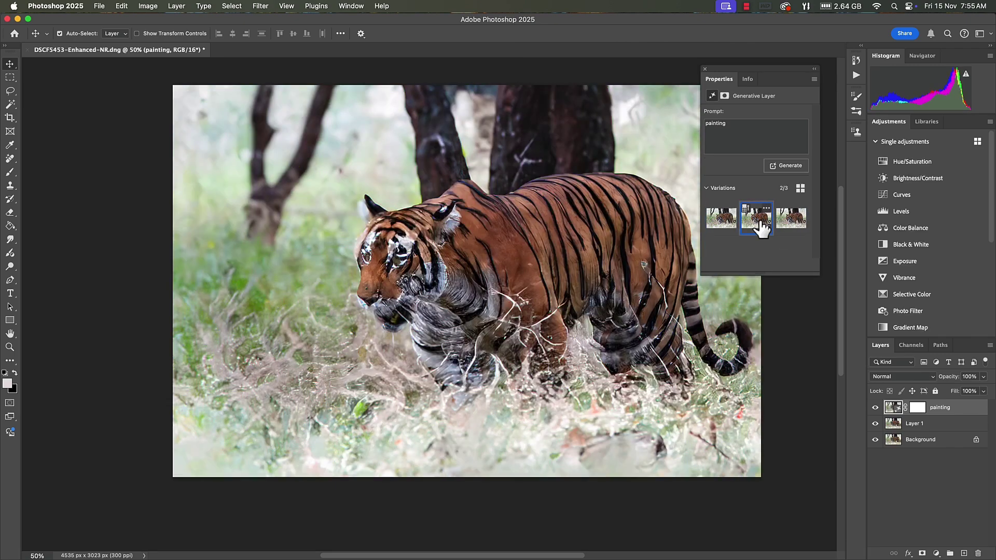
{"action": "left_click", "coordinate": [790, 226]}
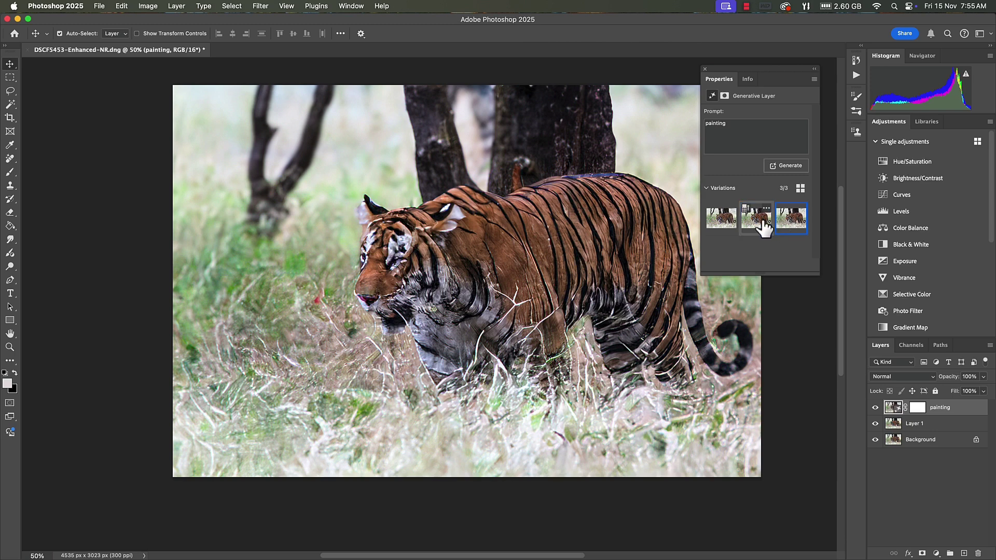
{"action": "left_click", "coordinate": [786, 165]}
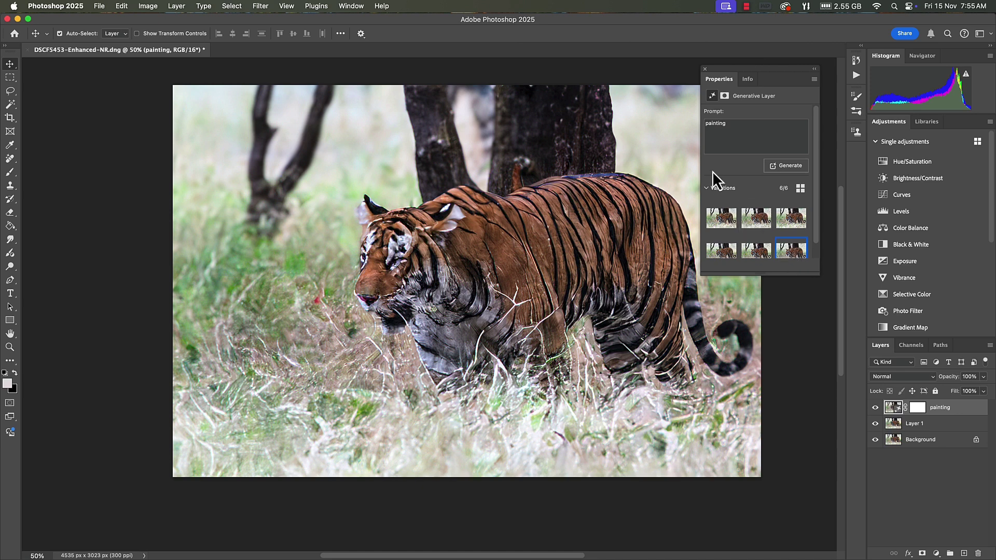
Drag the painting layer's Opacity down to 20% for a faint painterly overlay
{"action": "left_click", "coordinate": [704, 69]}
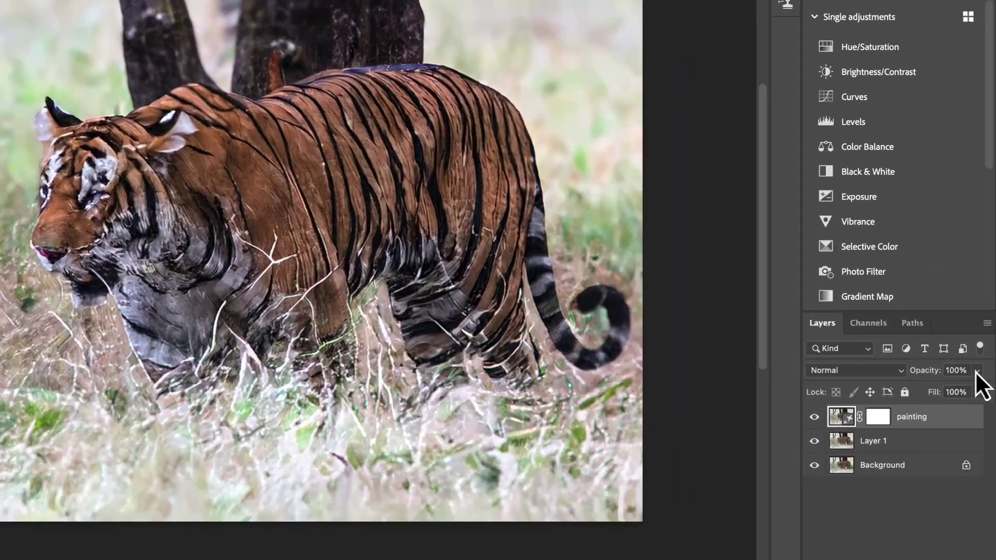
{"action": "left_click", "coordinate": [981, 374]}
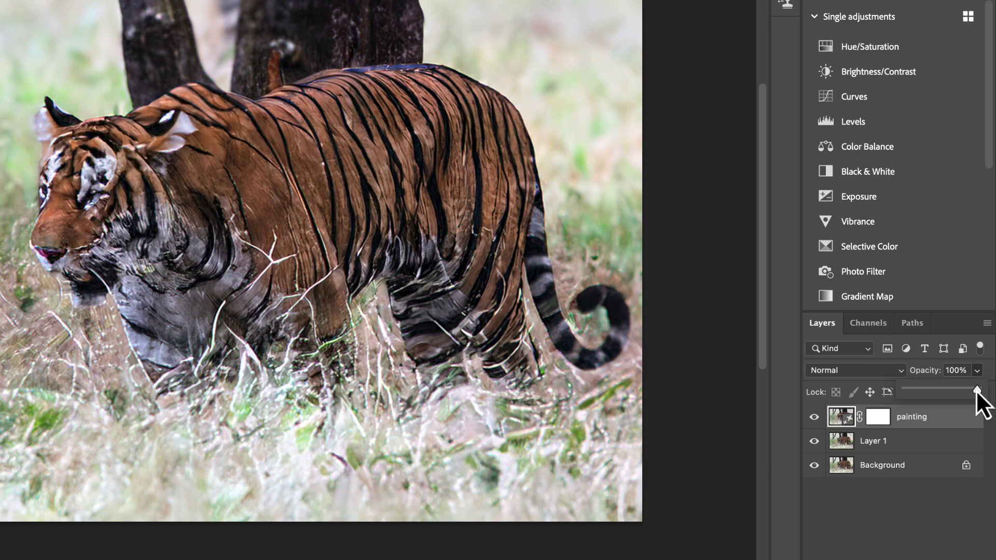
{"action": "left_click_drag", "start_coordinate": [942, 393], "coordinate": [940, 394]}
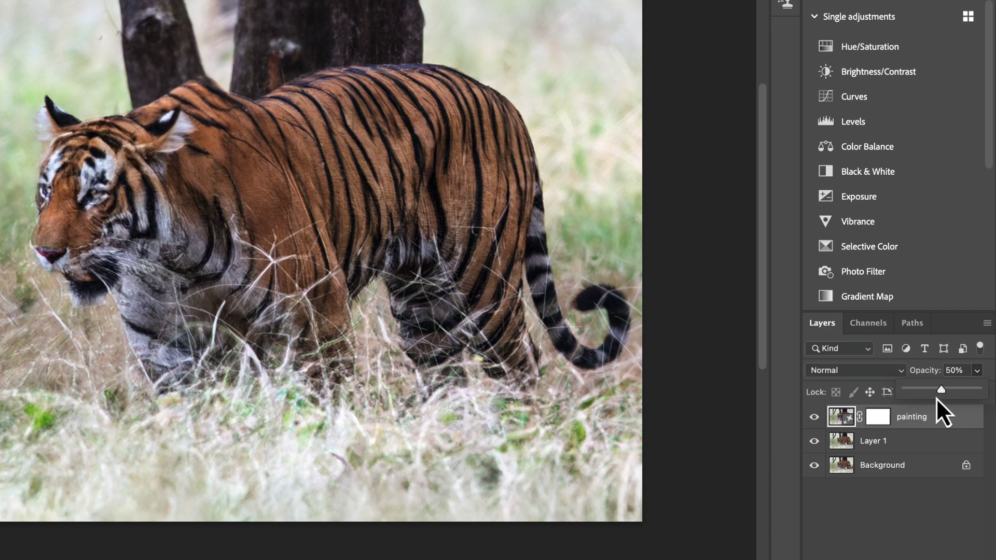
{"action": "left_click_drag", "start_coordinate": [937, 392], "coordinate": [920, 392]}
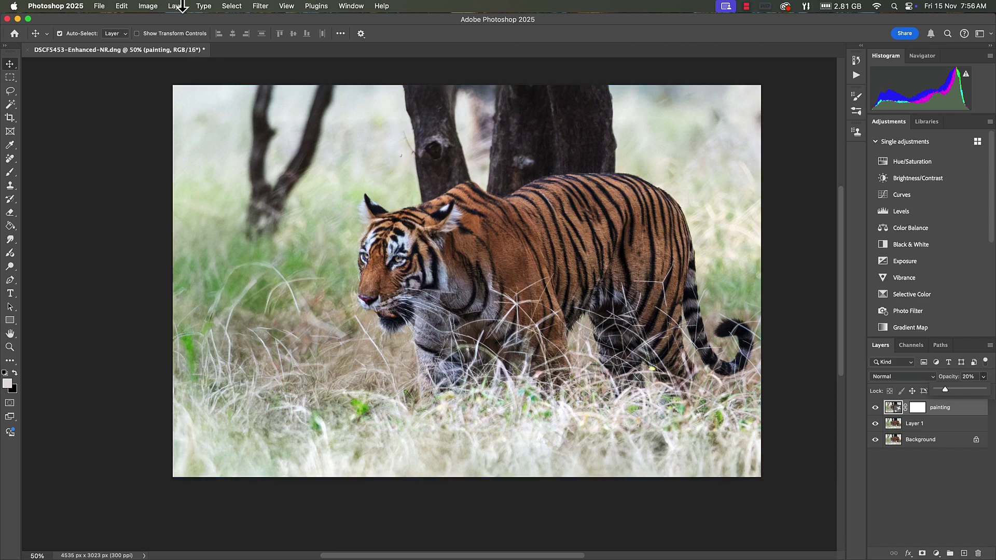
Flatten the image and dodge the tiger's eyes at Midtones, 50%
{"action": "left_click", "coordinate": [176, 6]}
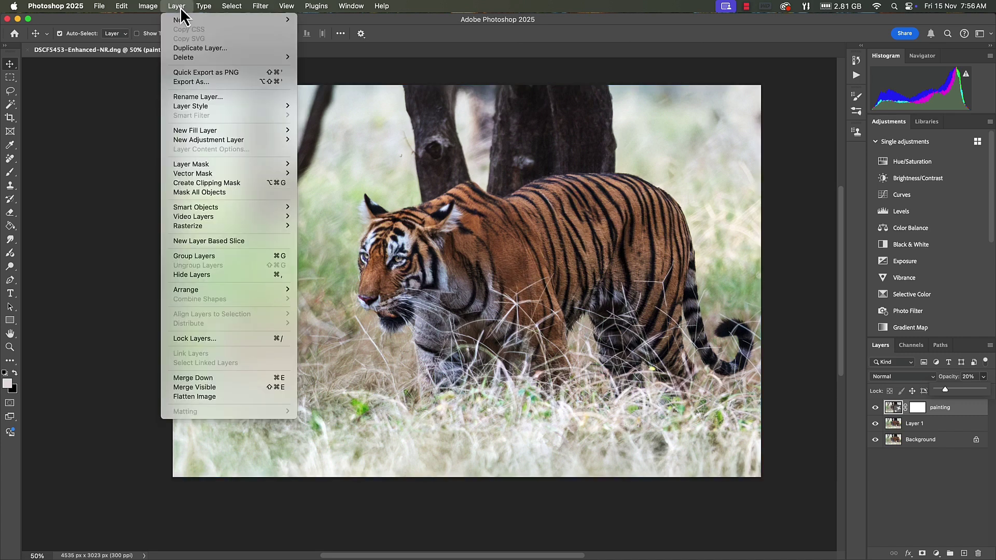
{"action": "left_click", "coordinate": [196, 396]}
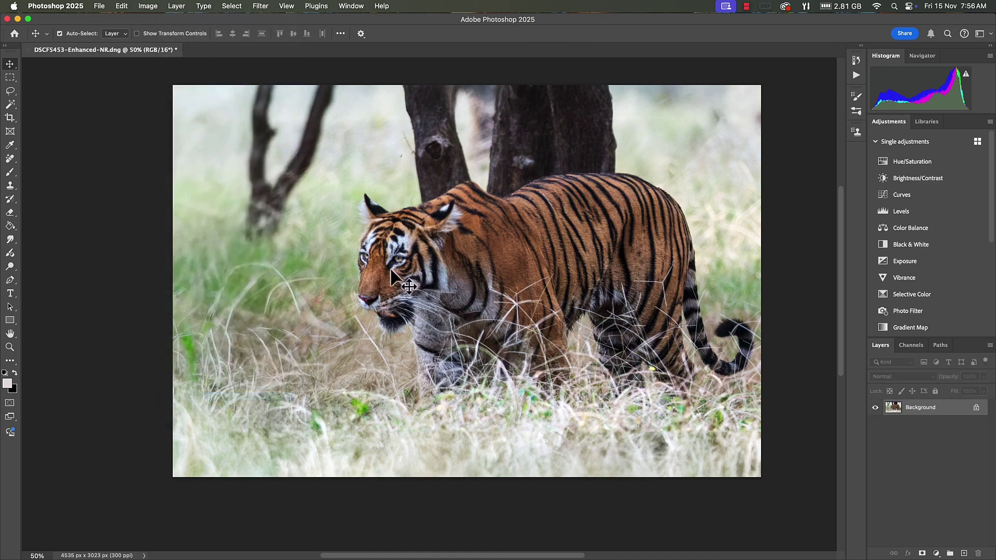
{"action": "left_click", "coordinate": [9, 268]}
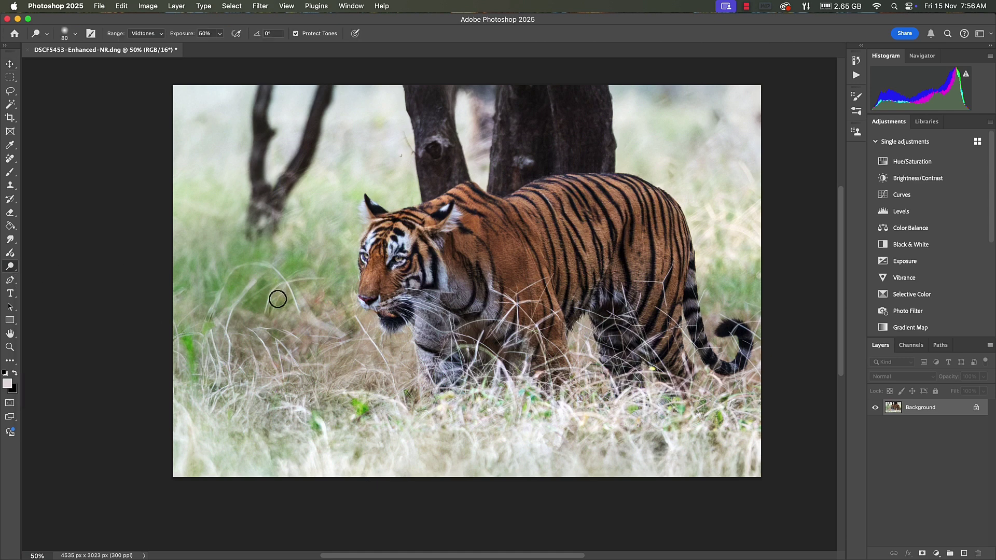
{"action": "left_click_drag", "start_coordinate": [405, 267], "coordinate": [398, 259]}
Add a Curves layer with S-curve points 67/57 and 187/201, then bring up Adobe Bridge
{"action": "left_click", "coordinate": [937, 554]}
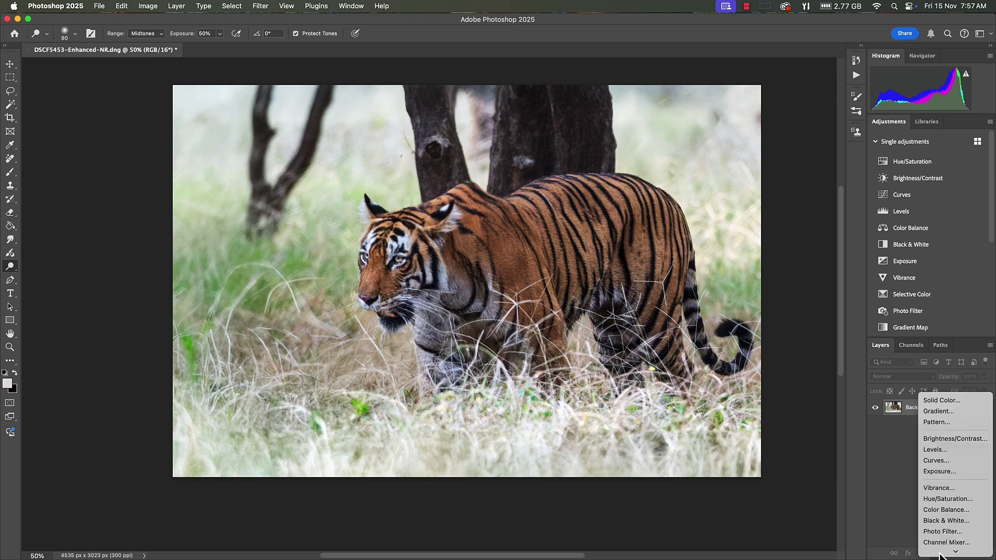
{"action": "mouse_move", "coordinate": [940, 555]}
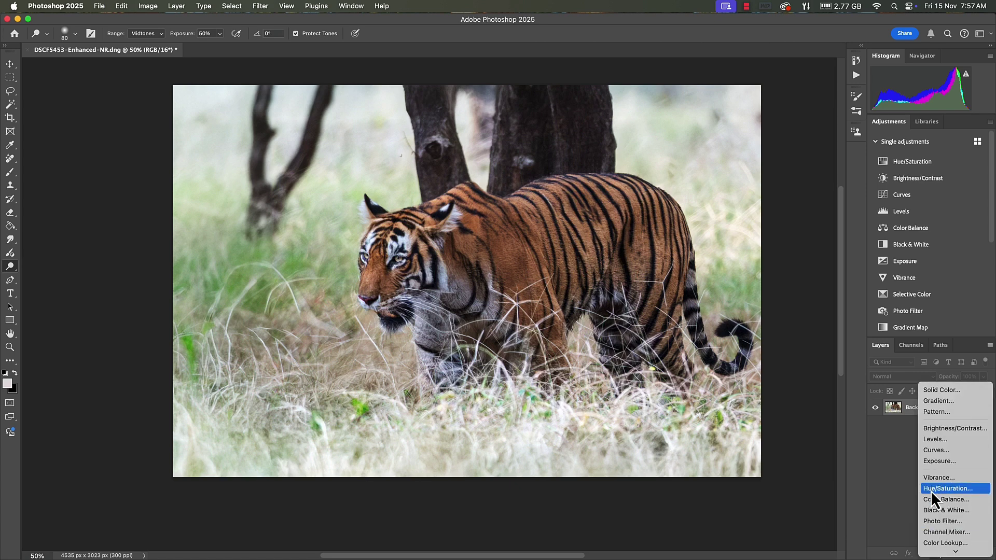
{"action": "left_click", "coordinate": [938, 450]}
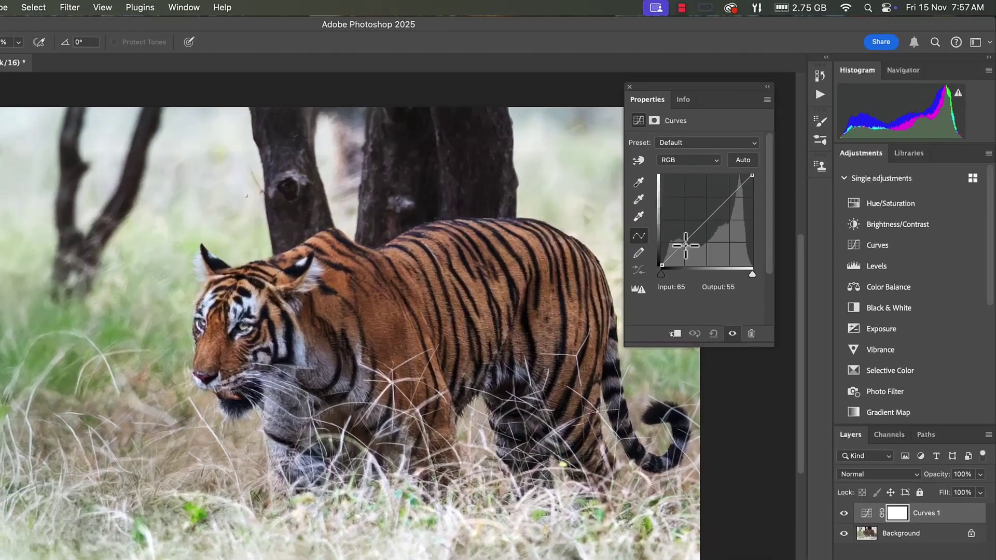
{"action": "left_click_drag", "start_coordinate": [750, 192], "coordinate": [727, 194]}
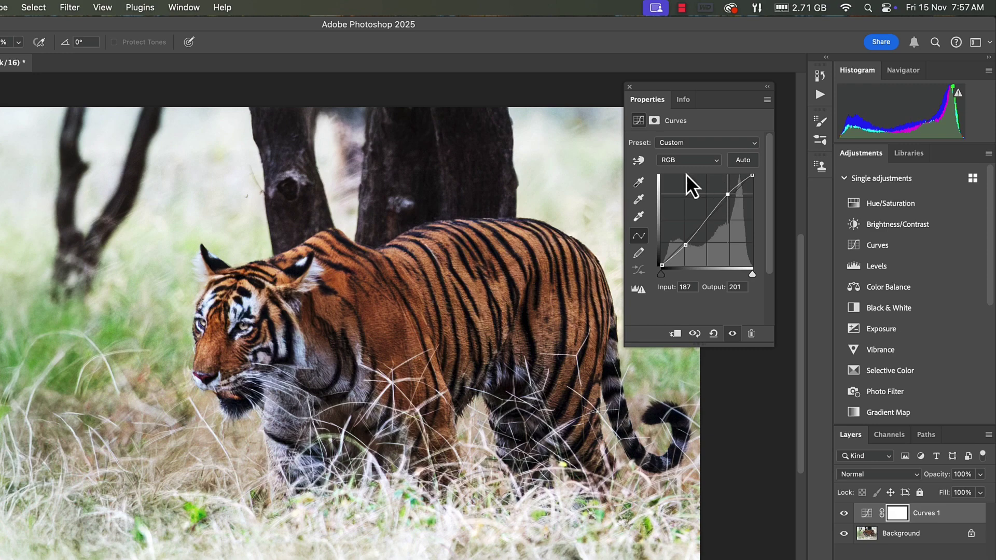
{"action": "left_click", "coordinate": [629, 87]}
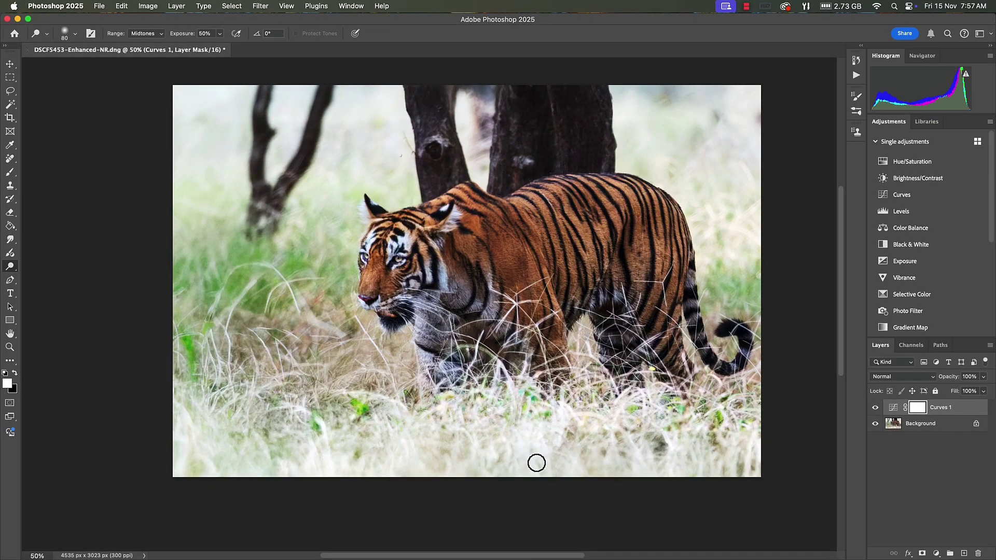
{"action": "mouse_move", "coordinate": [517, 559]}
{"action": "left_click", "coordinate": [709, 540]}
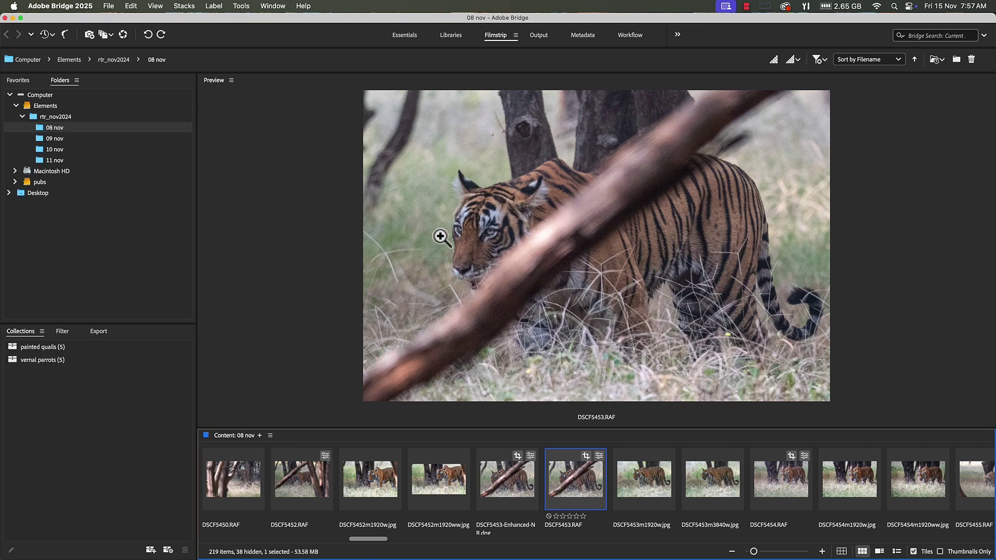
{"action": "left_click", "coordinate": [13, 18]}
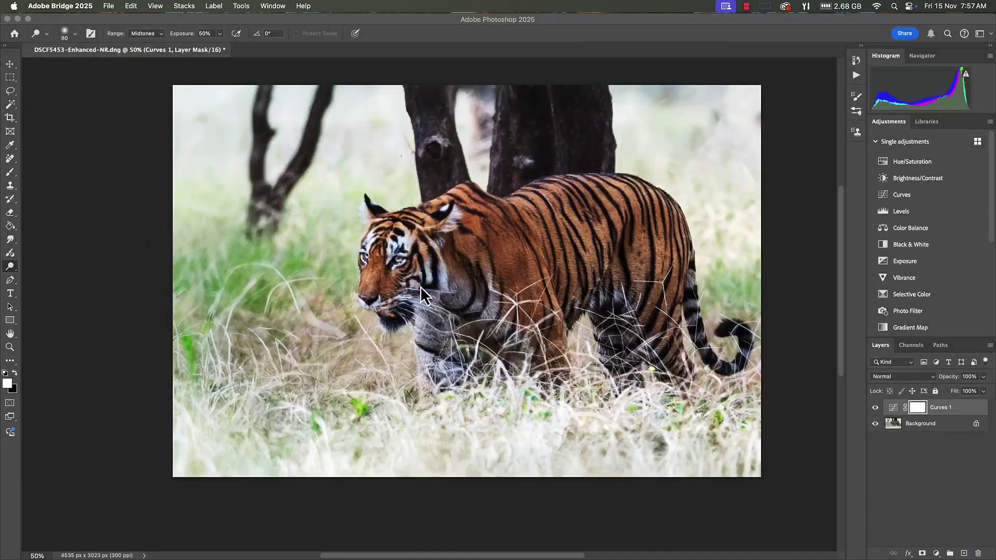